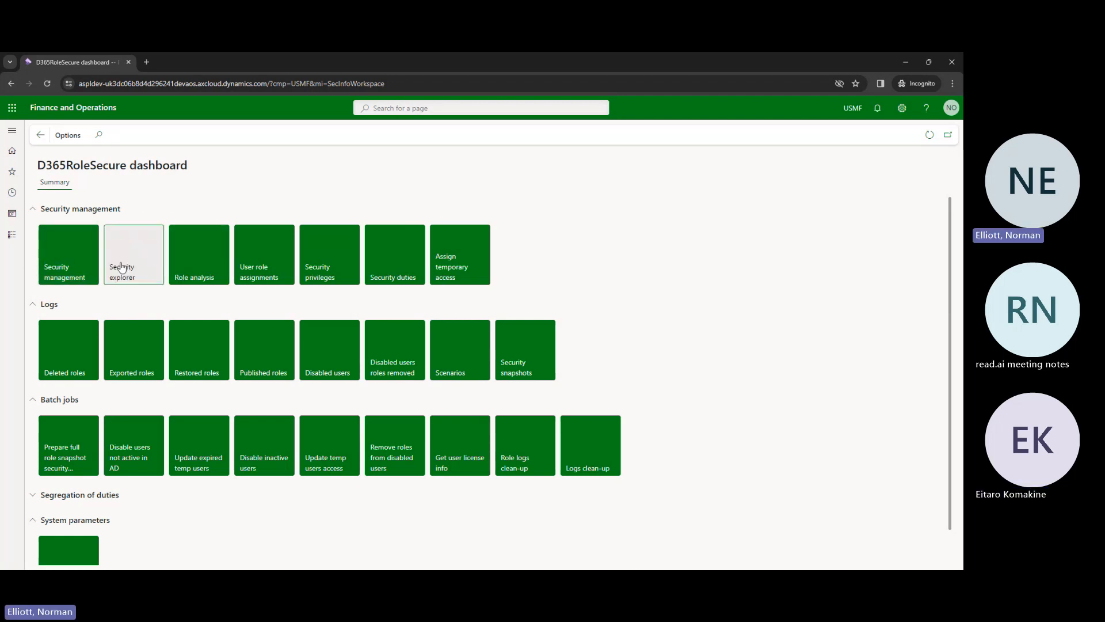
# Step: Examine the D365RoleSecure Security management entries in the System administration module
pyautogui.click(13, 235)
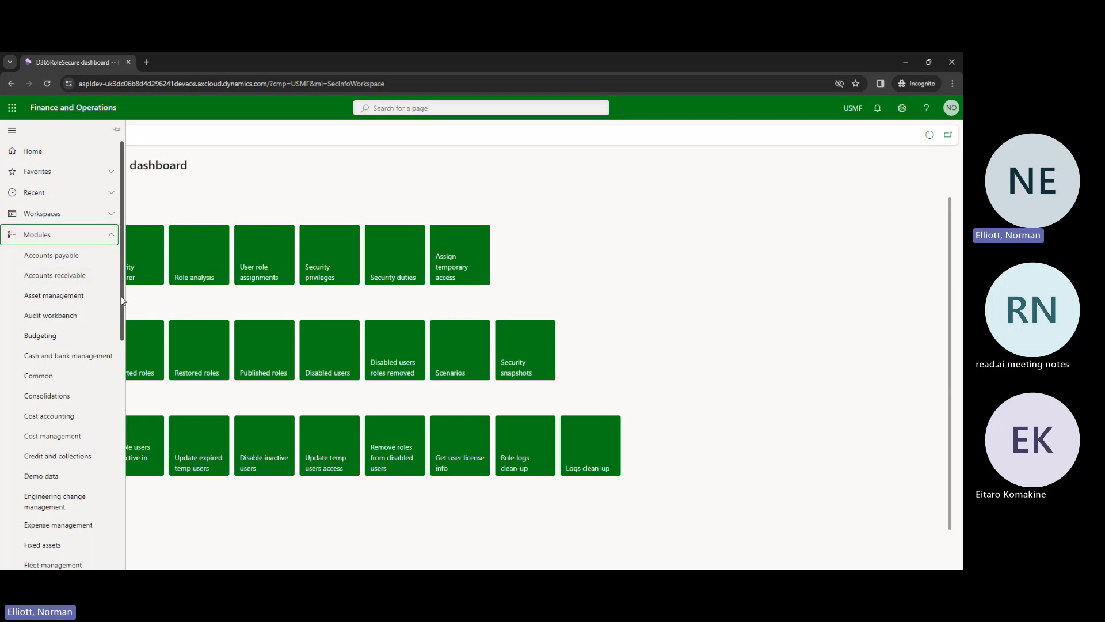
pyautogui.moveTo(121, 304); pyautogui.dragTo(116, 517)
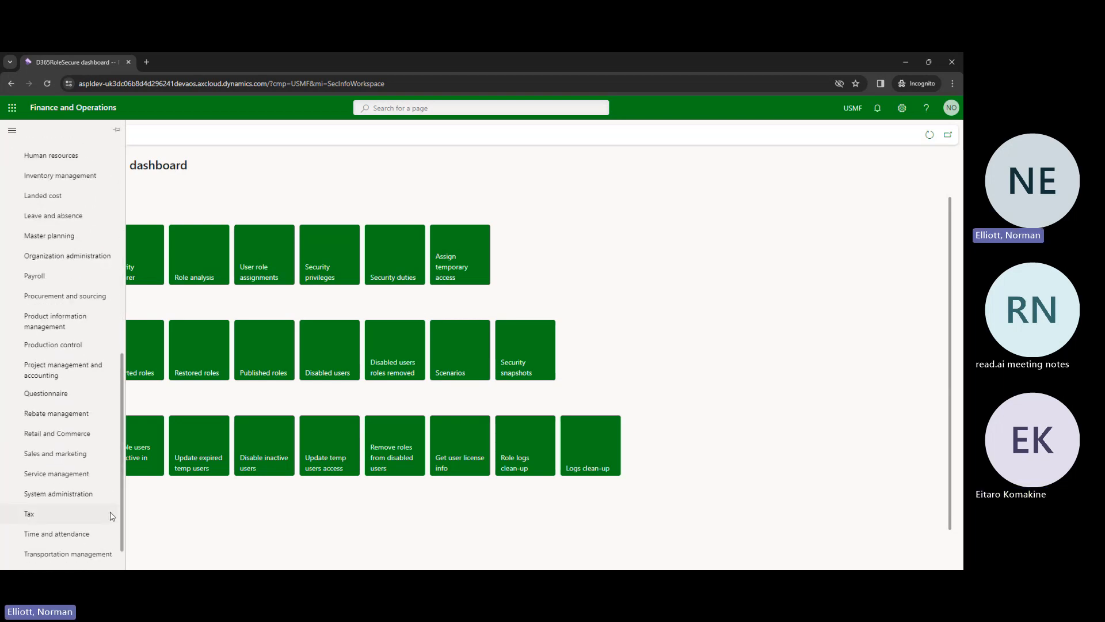
pyautogui.click(74, 495)
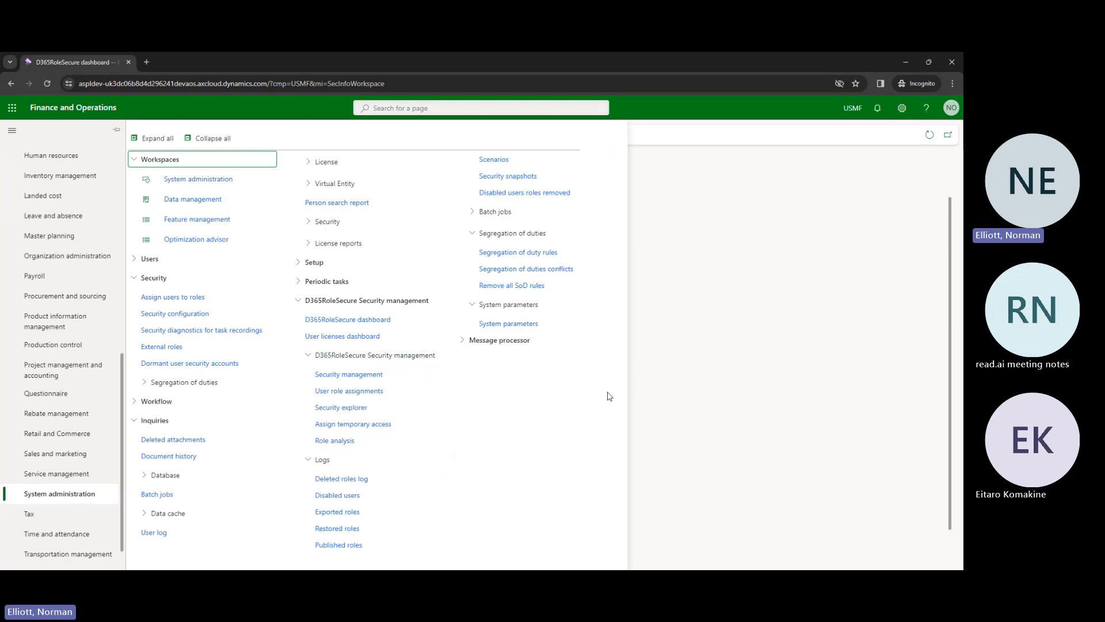
pyautogui.click(688, 403)
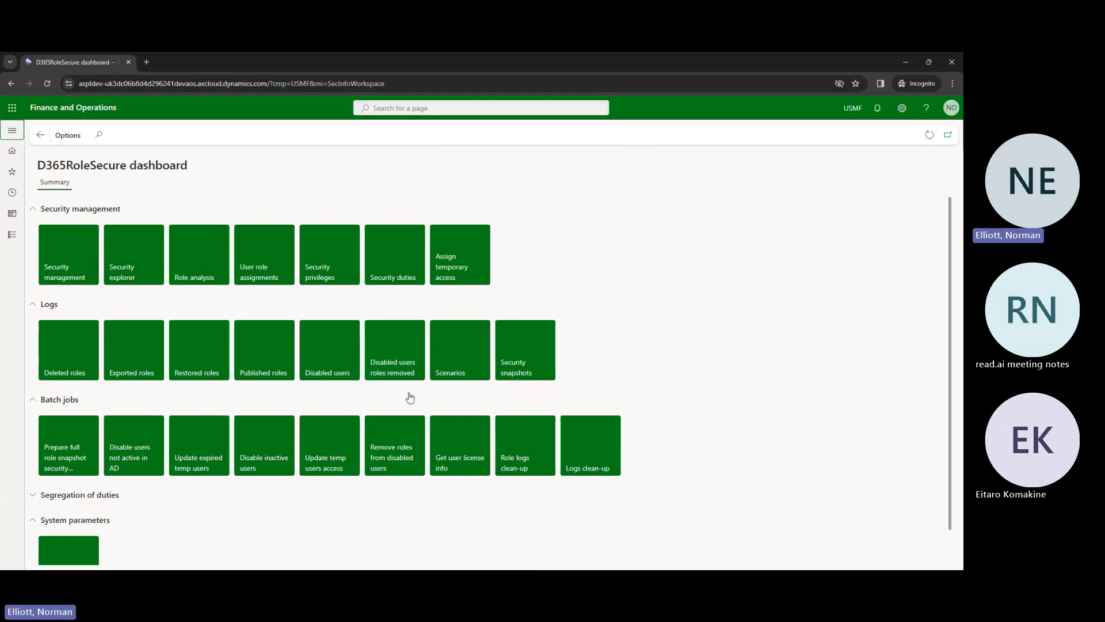
# Step: Start a new task recording named "NOE - demo 27 02 2024"
pyautogui.click(902, 115)
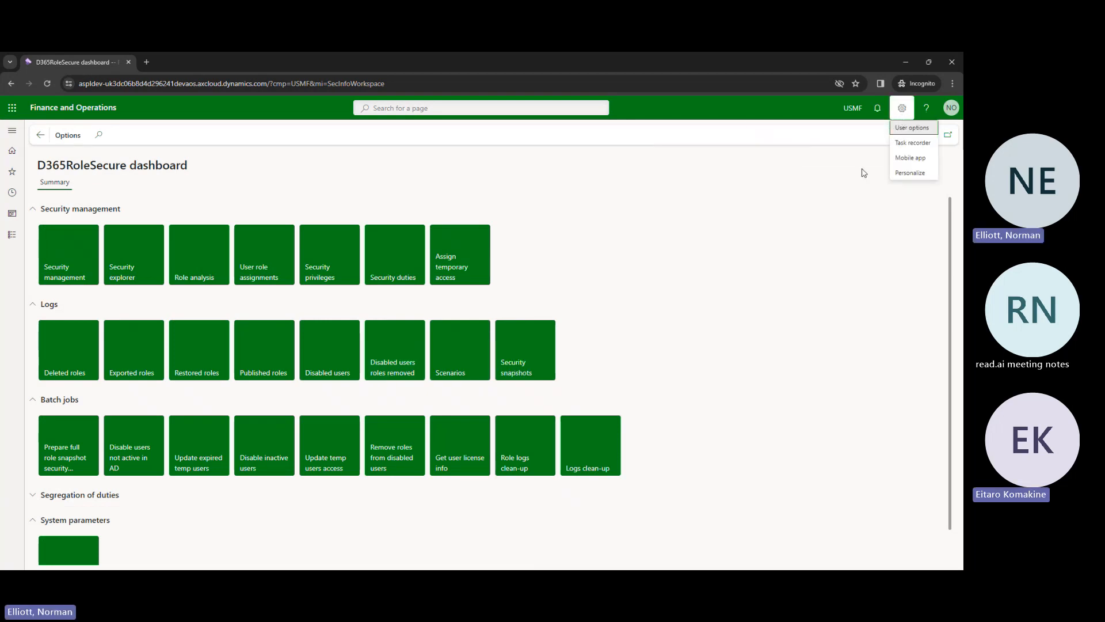
pyautogui.click(905, 145)
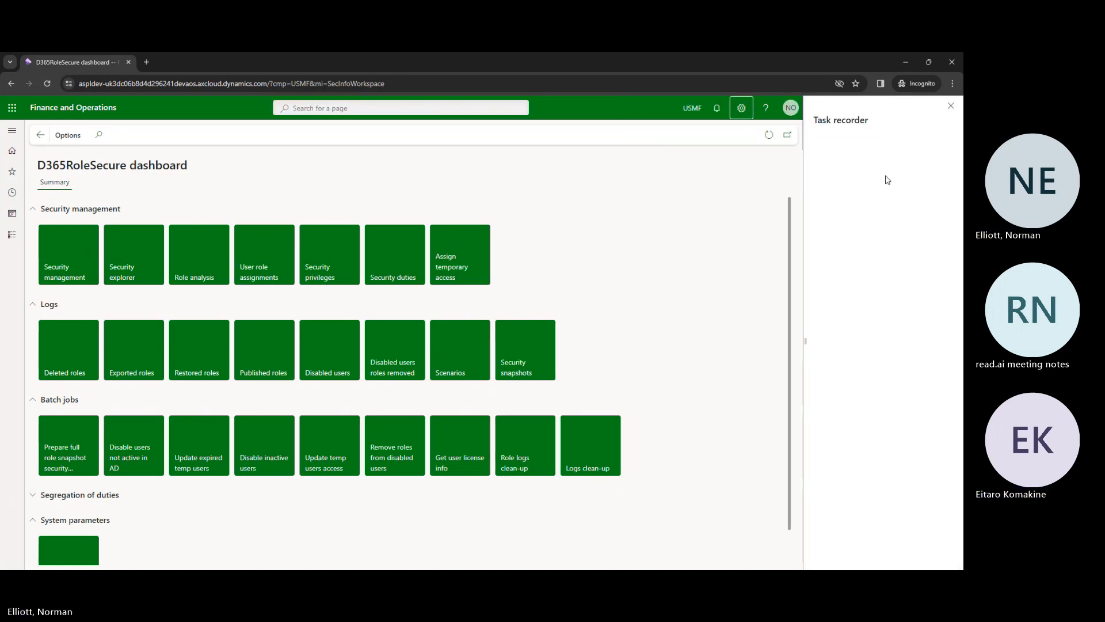
pyautogui.click(847, 154)
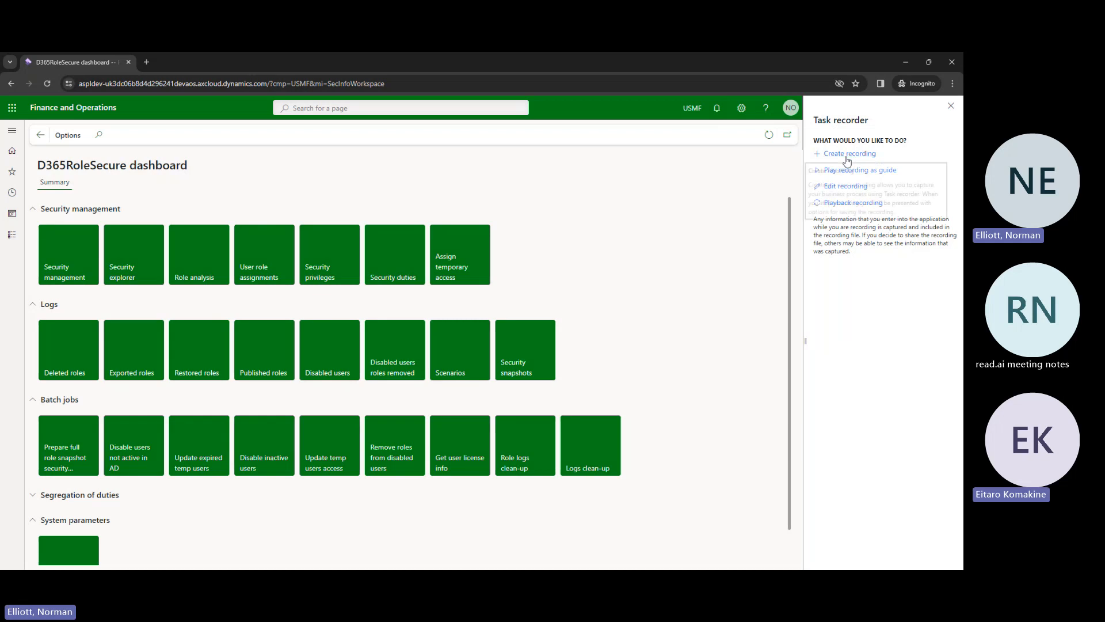
pyautogui.write('N')
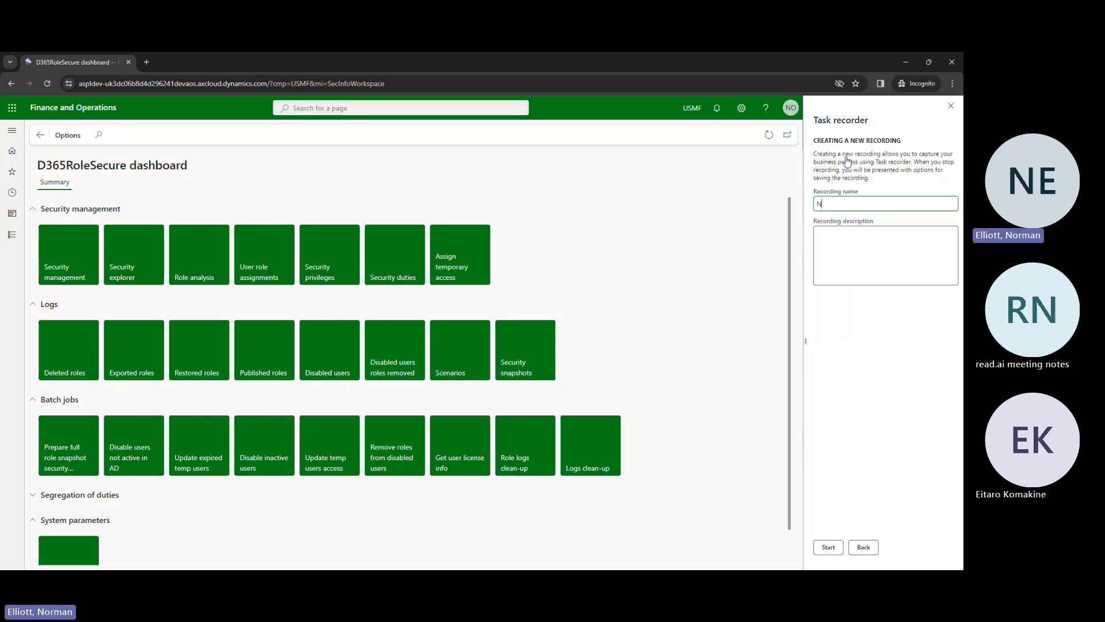
pyautogui.write('OE -')
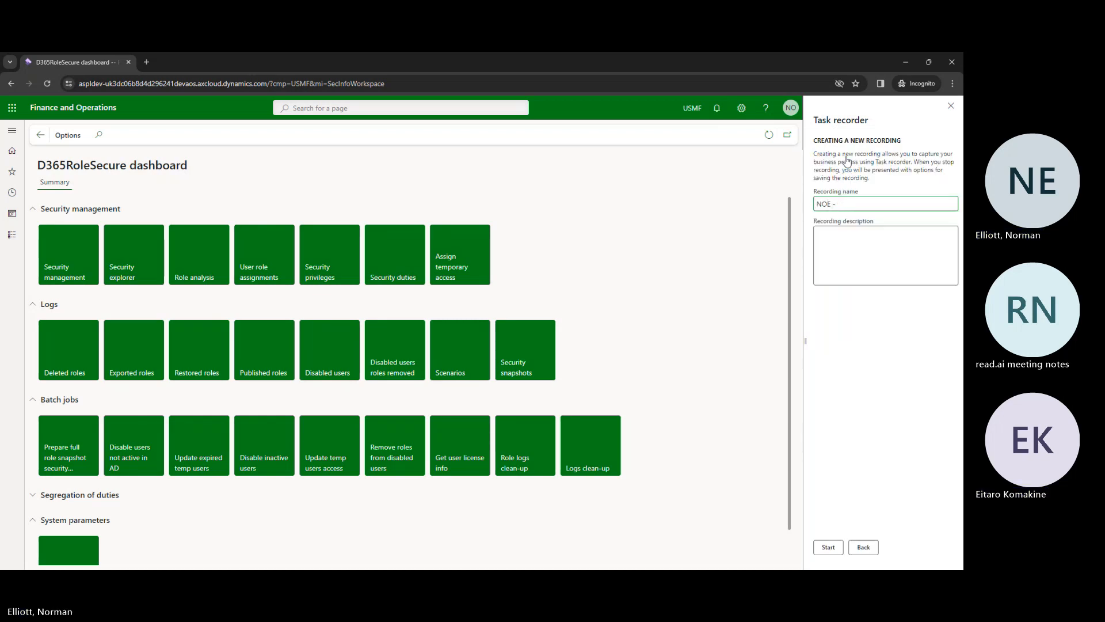
pyautogui.write('0')
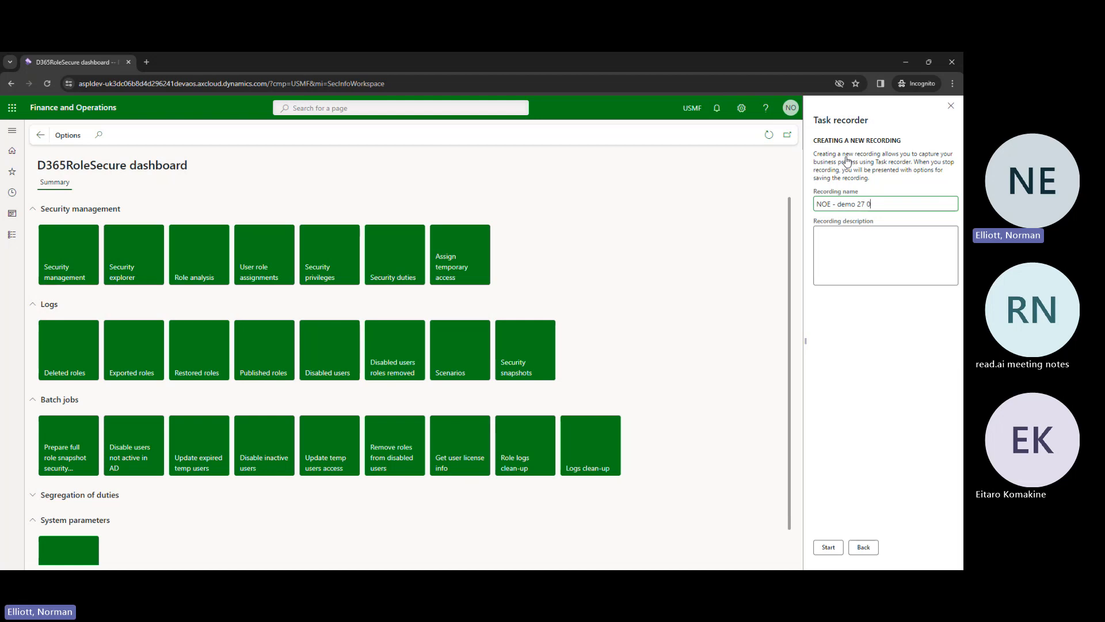
pyautogui.write('deni2 2024')
pyautogui.click(828, 548)
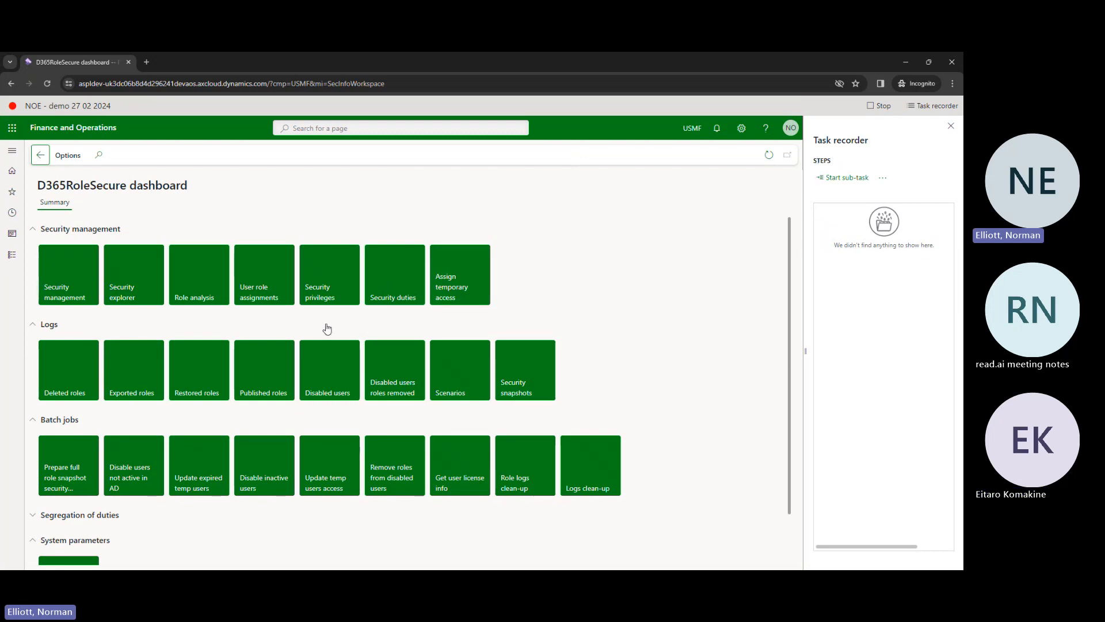
# Step: In D365RoleSecure Security management, show the custom roles and pin the role "NOE - sub role"
pyautogui.click(66, 286)
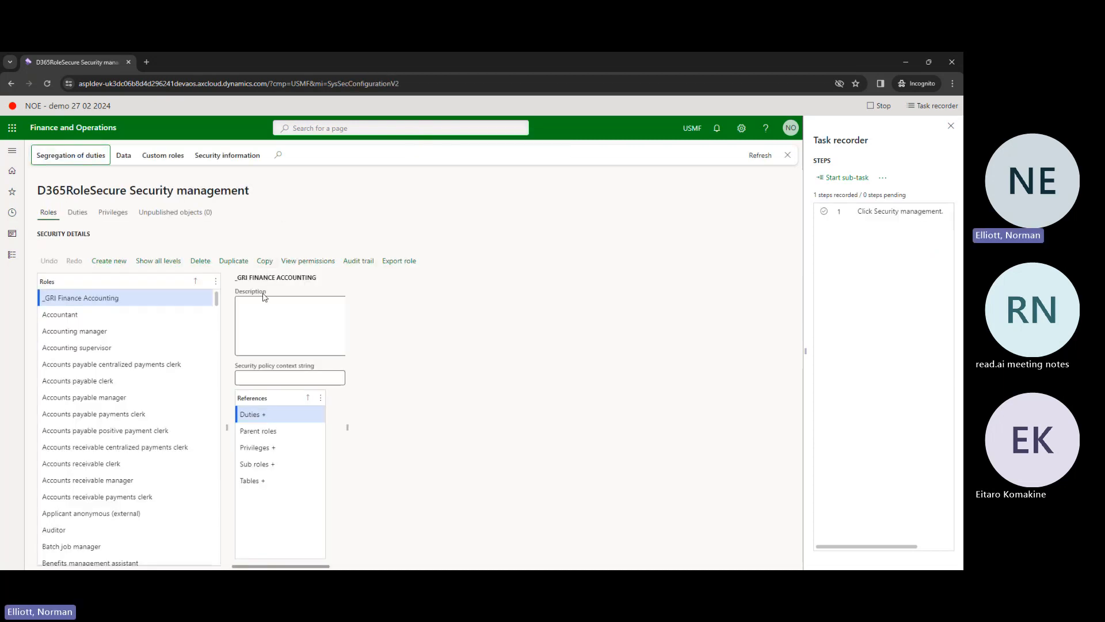
pyautogui.click(160, 157)
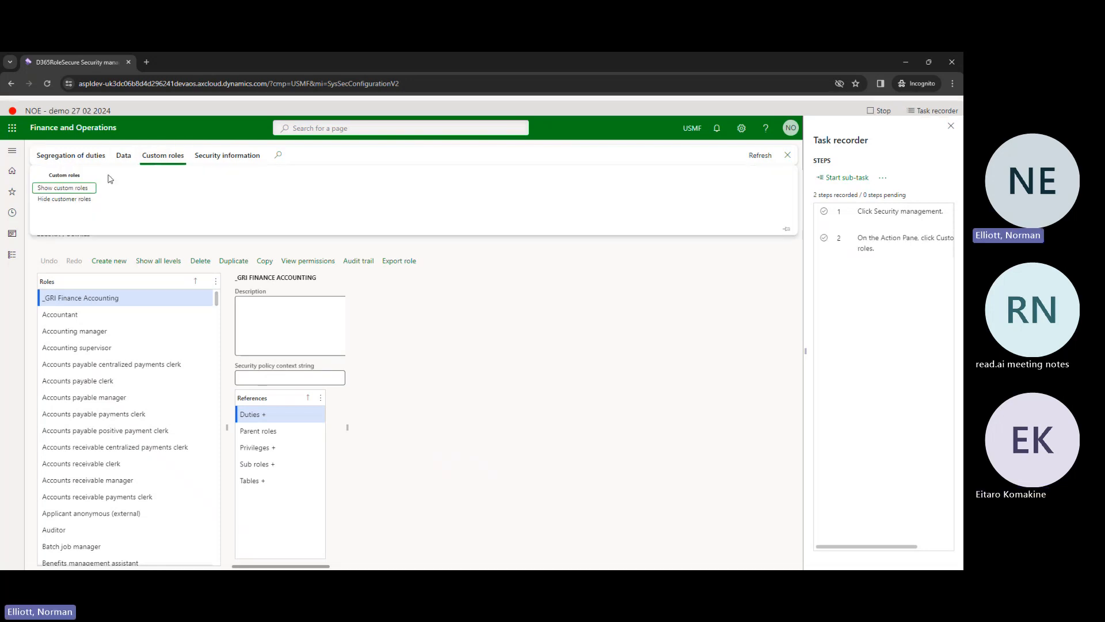
pyautogui.click(74, 189)
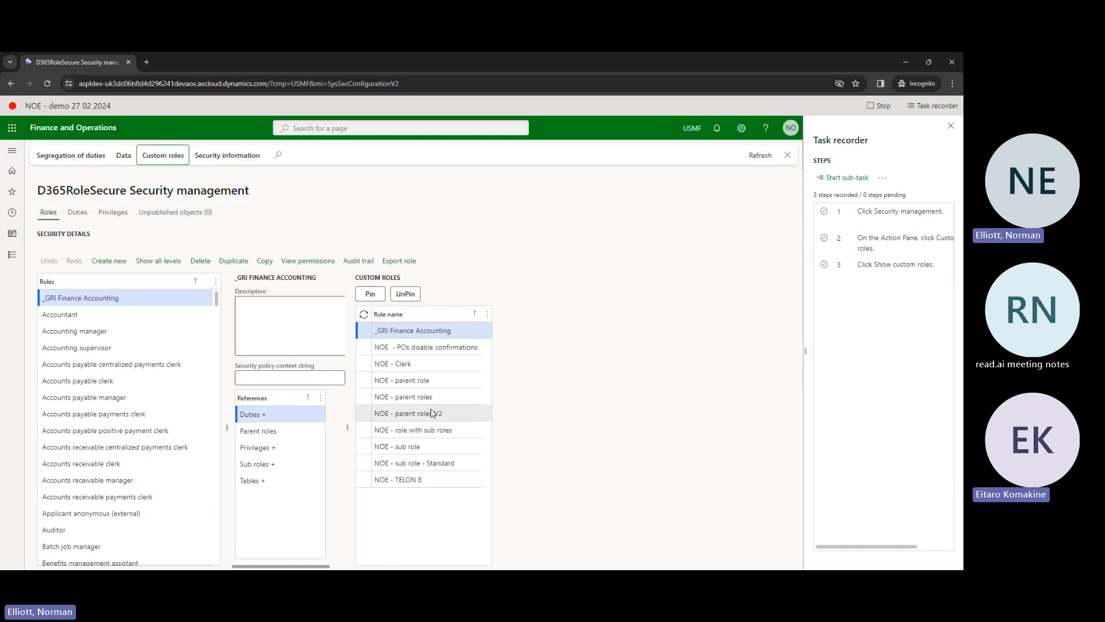
pyautogui.click(437, 447)
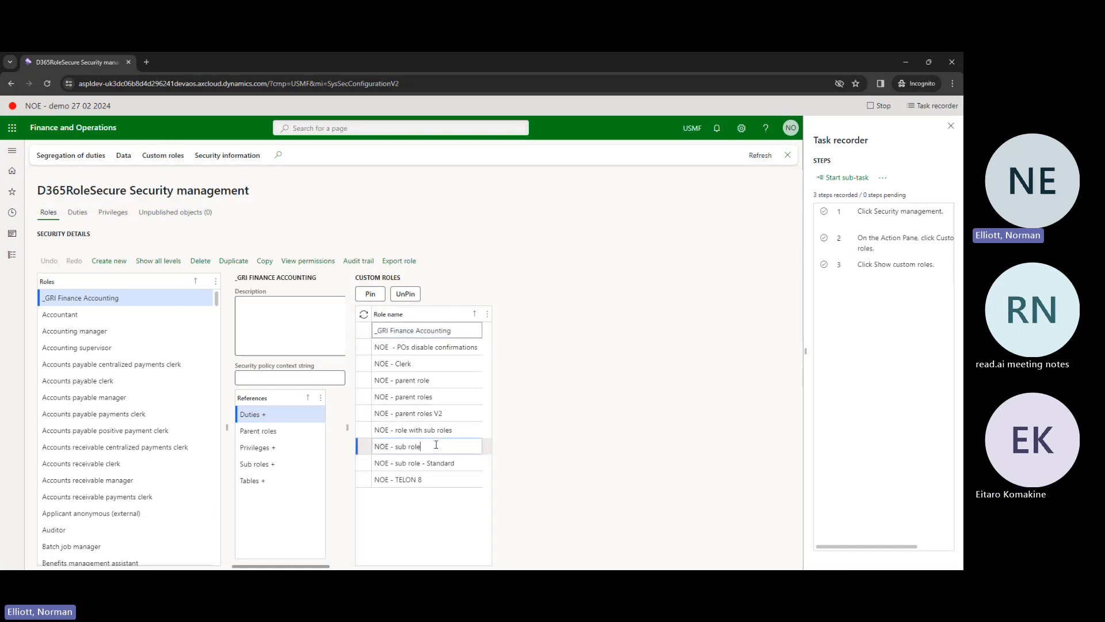
pyautogui.click(373, 295)
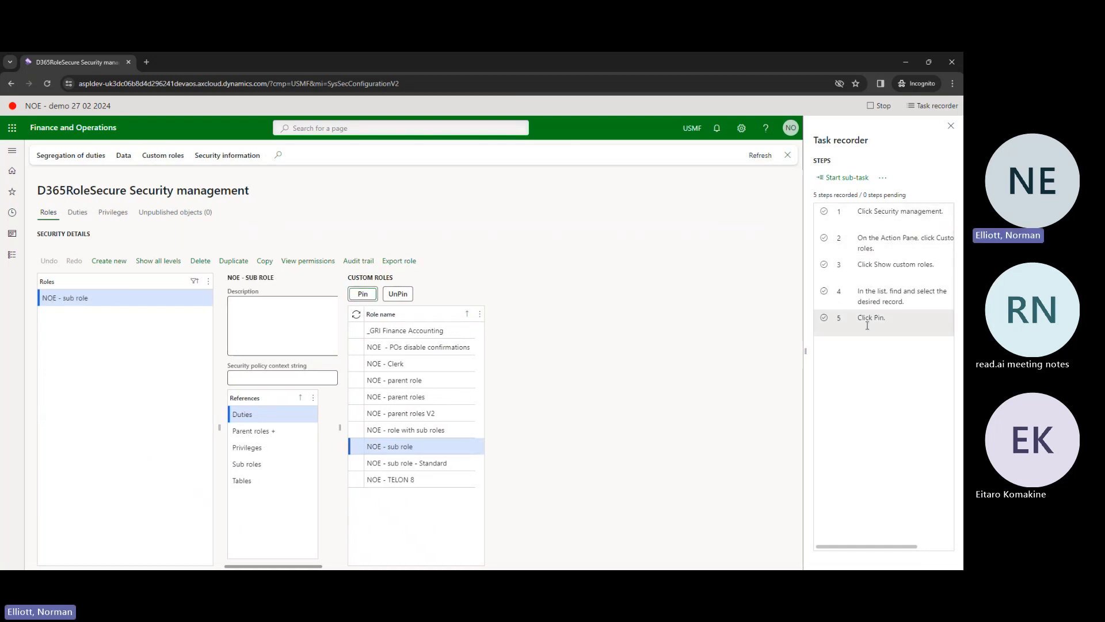
# Step: Add Accounts payable clerk as a parent role reference of "NOE - sub role"
pyautogui.click(280, 430)
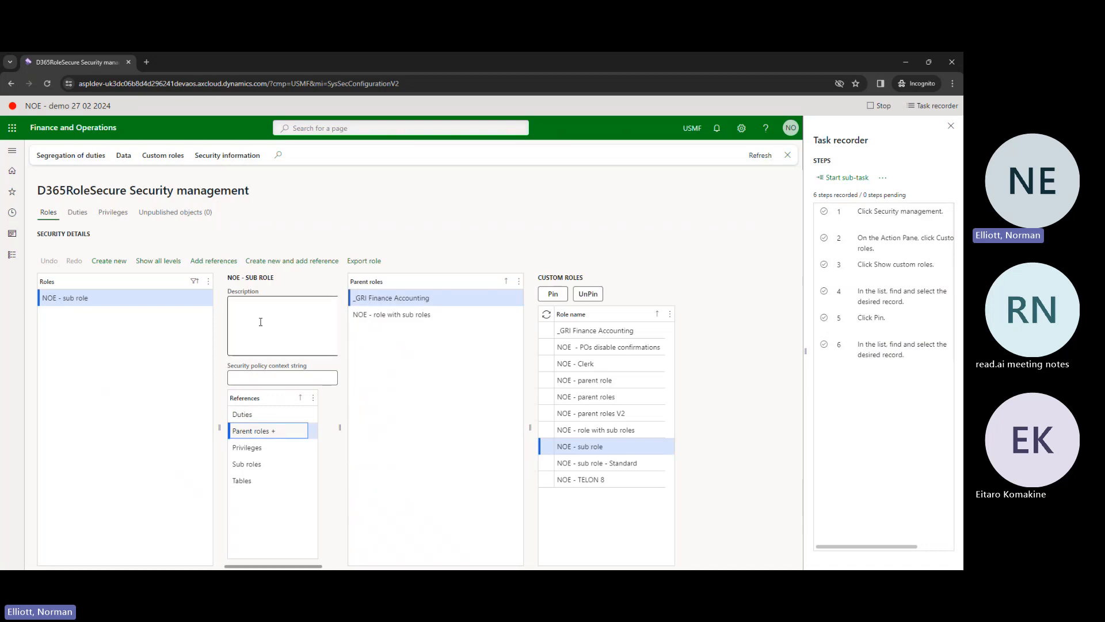
pyautogui.click(205, 264)
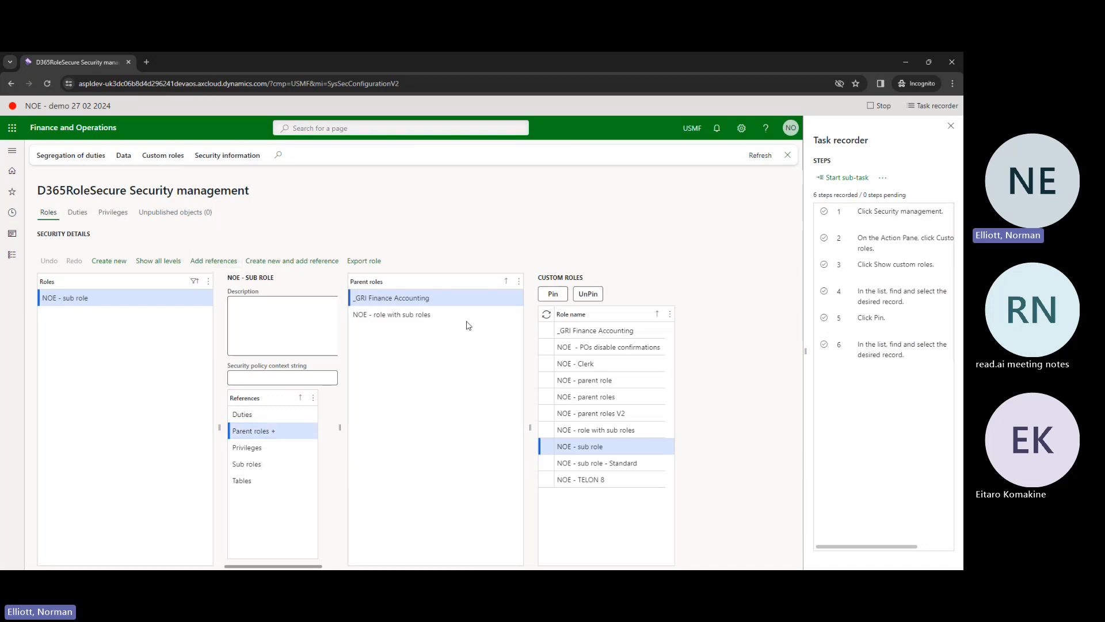
pyautogui.click(502, 260)
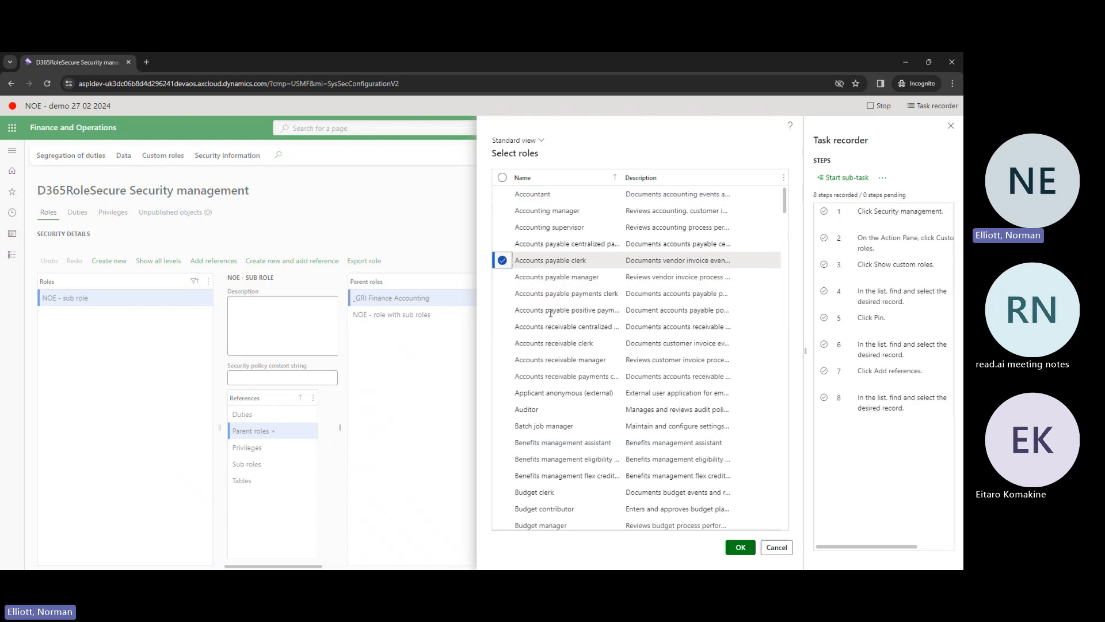
pyautogui.click(743, 547)
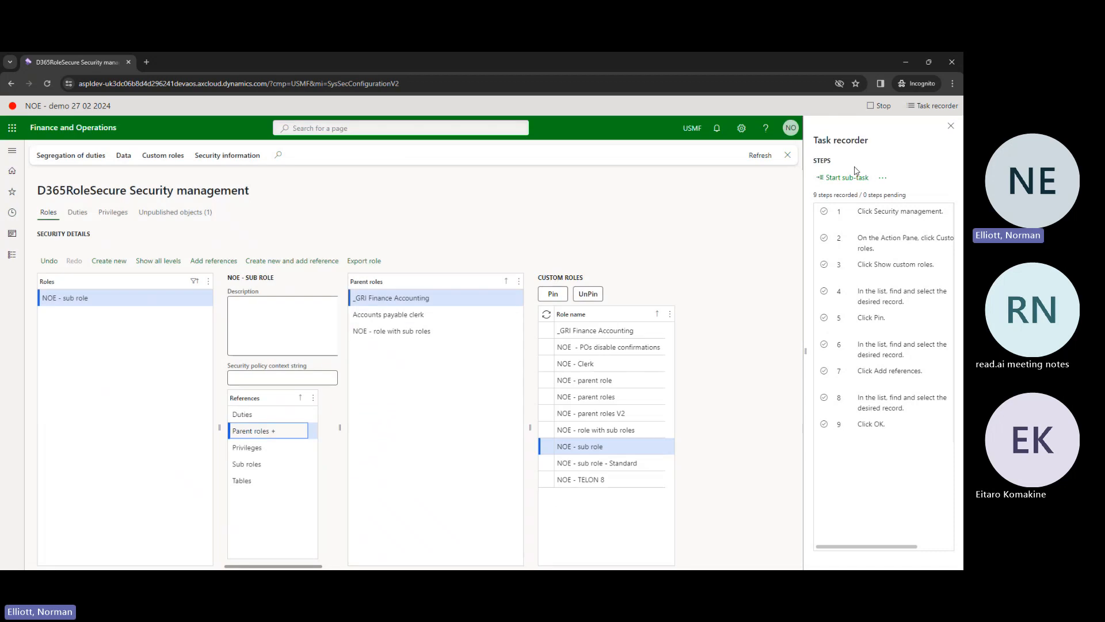
# Step: Stop the task recording and save it as a scenario
pyautogui.click(879, 106)
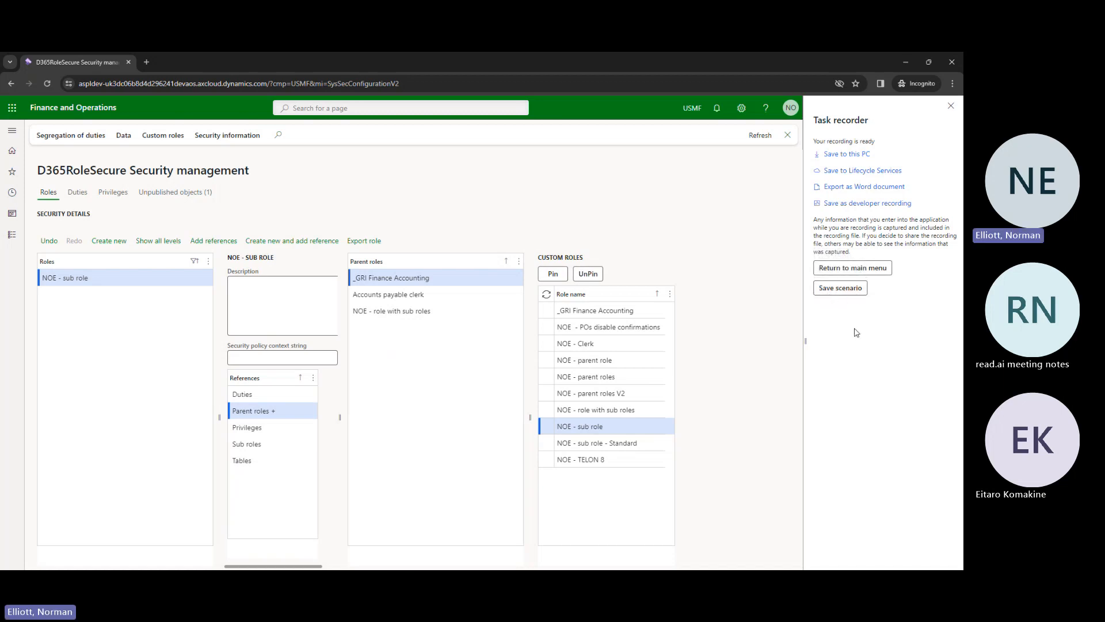
pyautogui.click(832, 291)
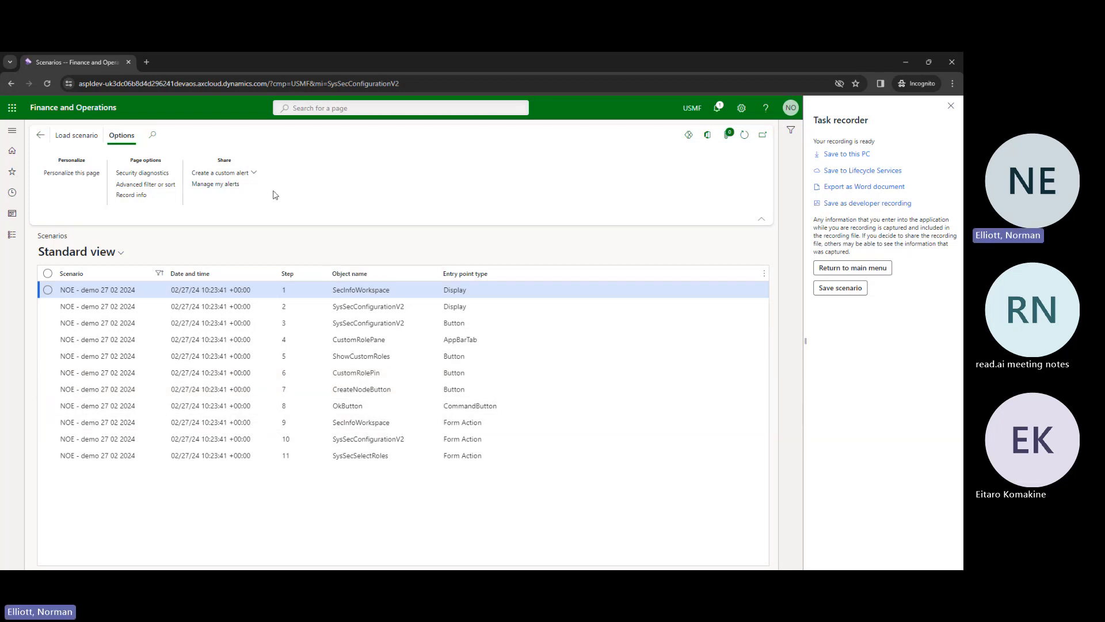
# Step: In a duplicate of the browser tab, create a new role named "NOE - Sec Admin" in Security management
pyautogui.rightClick(91, 61)
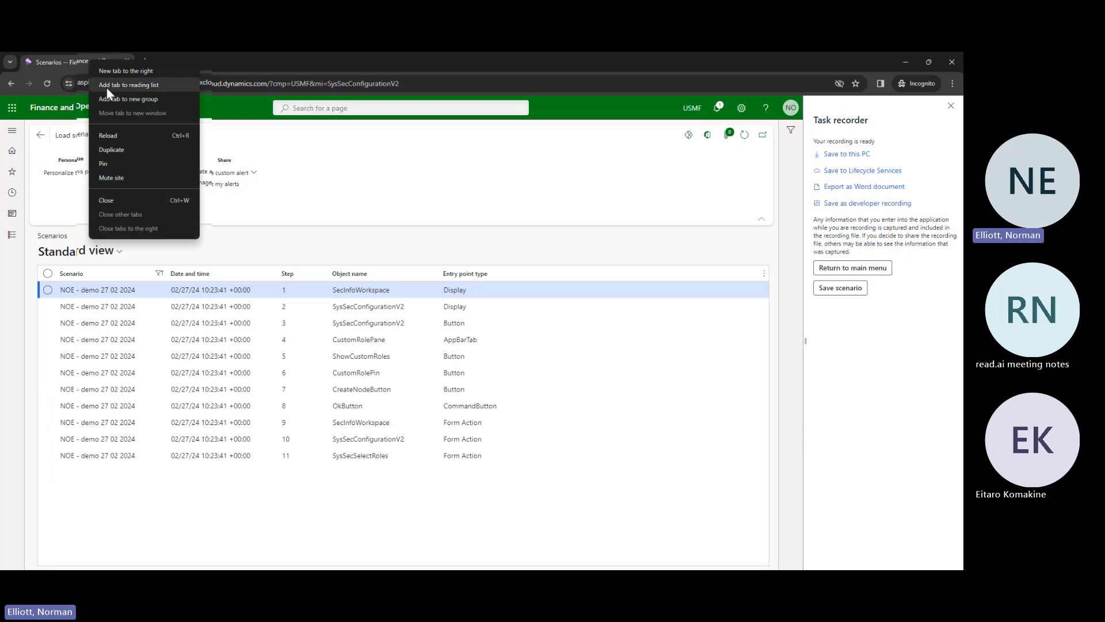
pyautogui.click(115, 147)
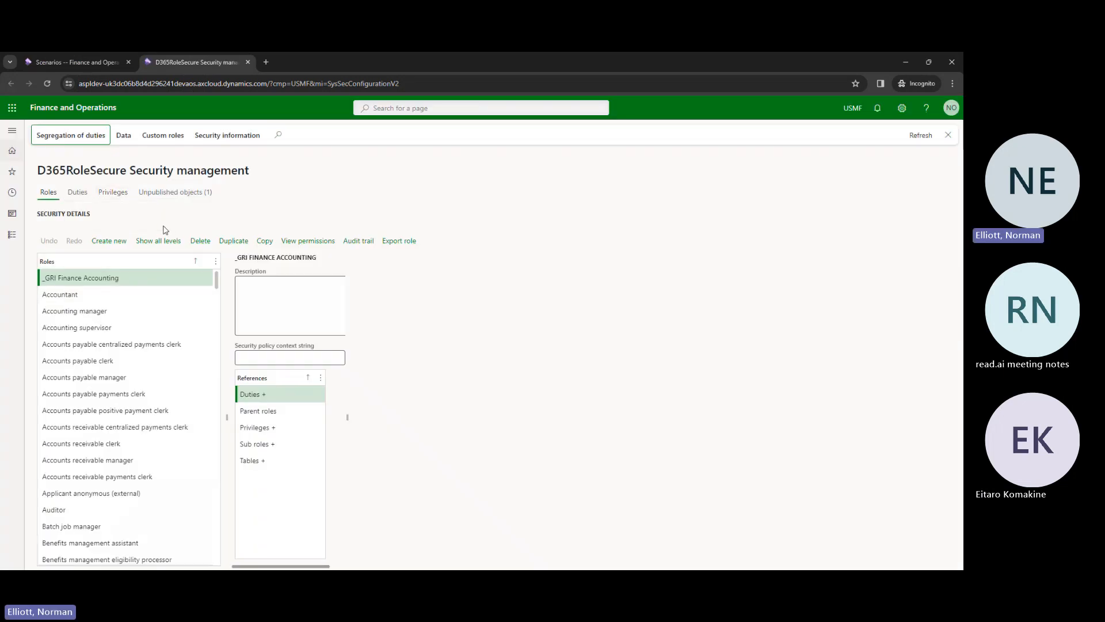
pyautogui.click(116, 242)
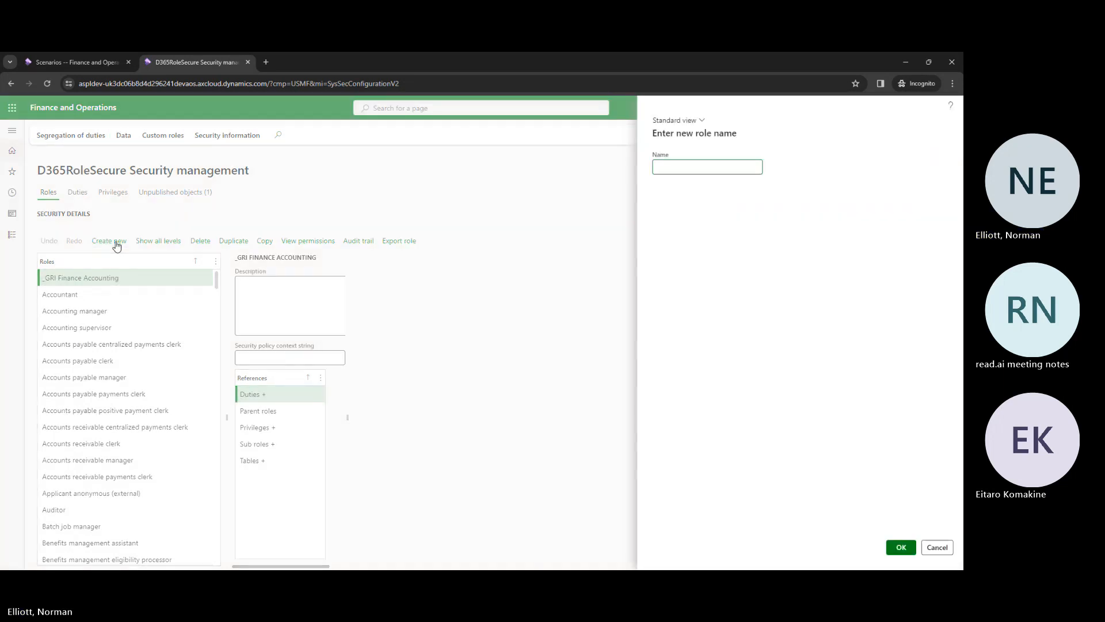
pyautogui.write('NOE -')
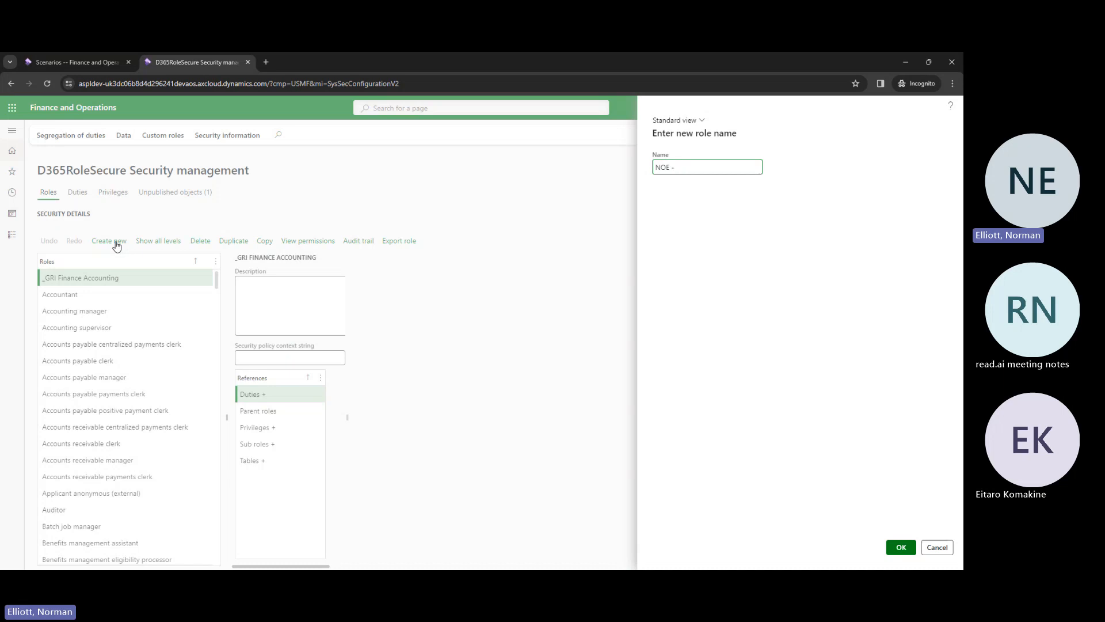
pyautogui.write(' Sec Admin')
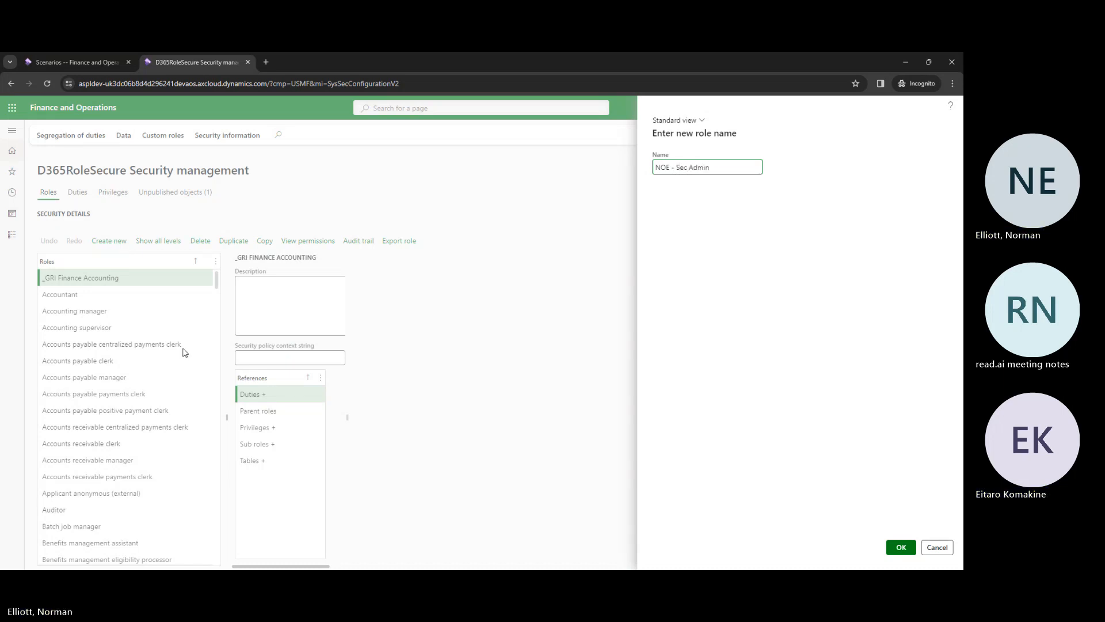
pyautogui.click(901, 546)
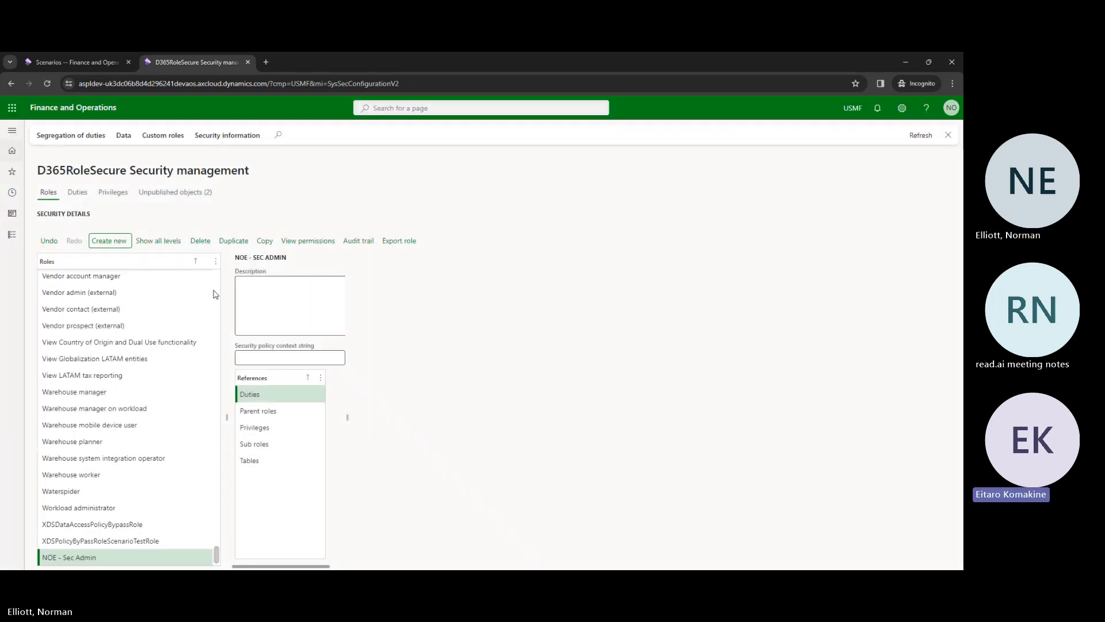
# Step: Show the custom roles and pin the role "NOE - Sec Admin"
pyautogui.click(153, 138)
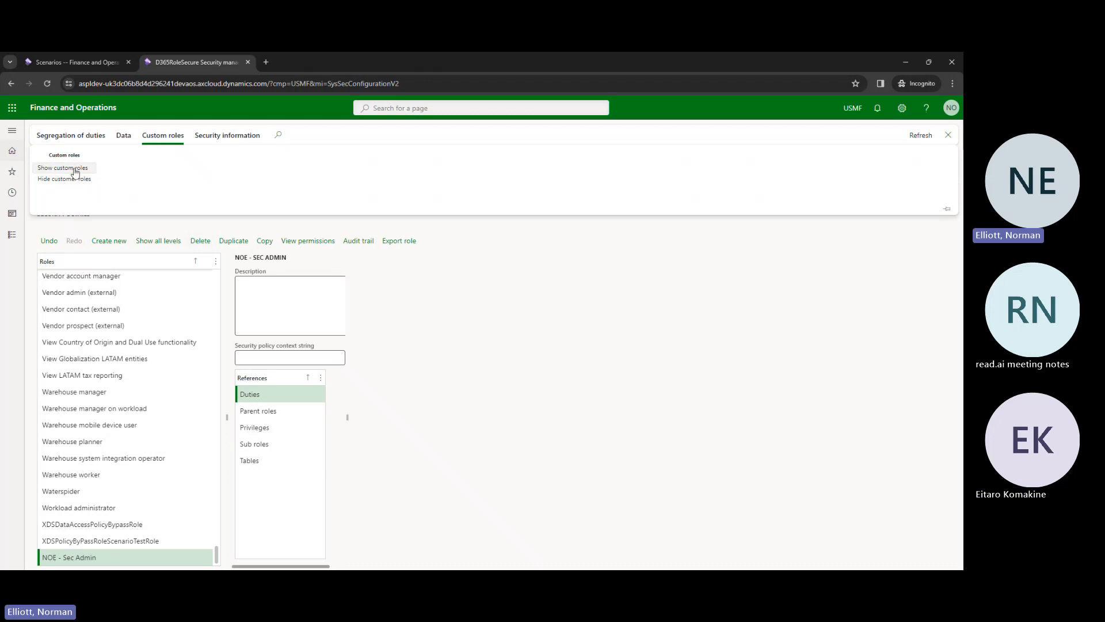
pyautogui.click(45, 166)
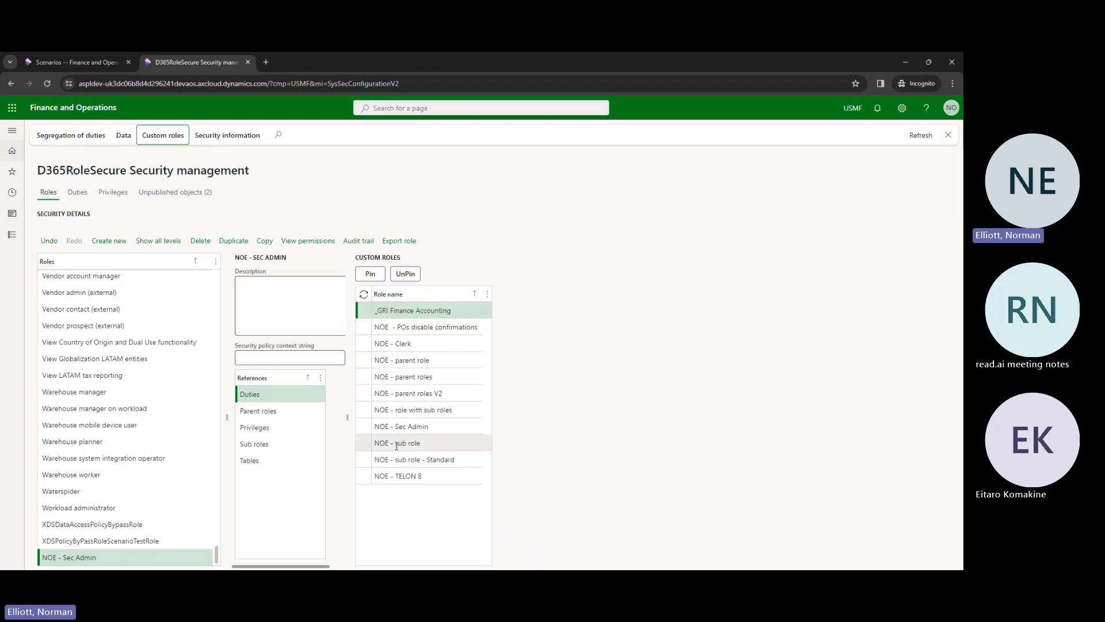
pyautogui.click(431, 427)
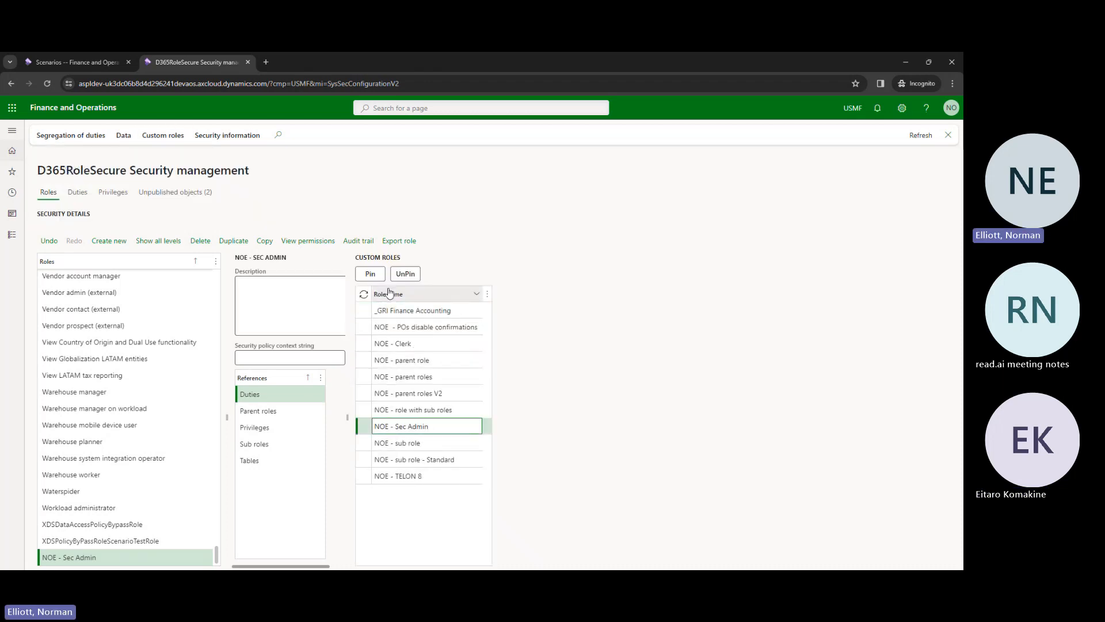
pyautogui.click(373, 276)
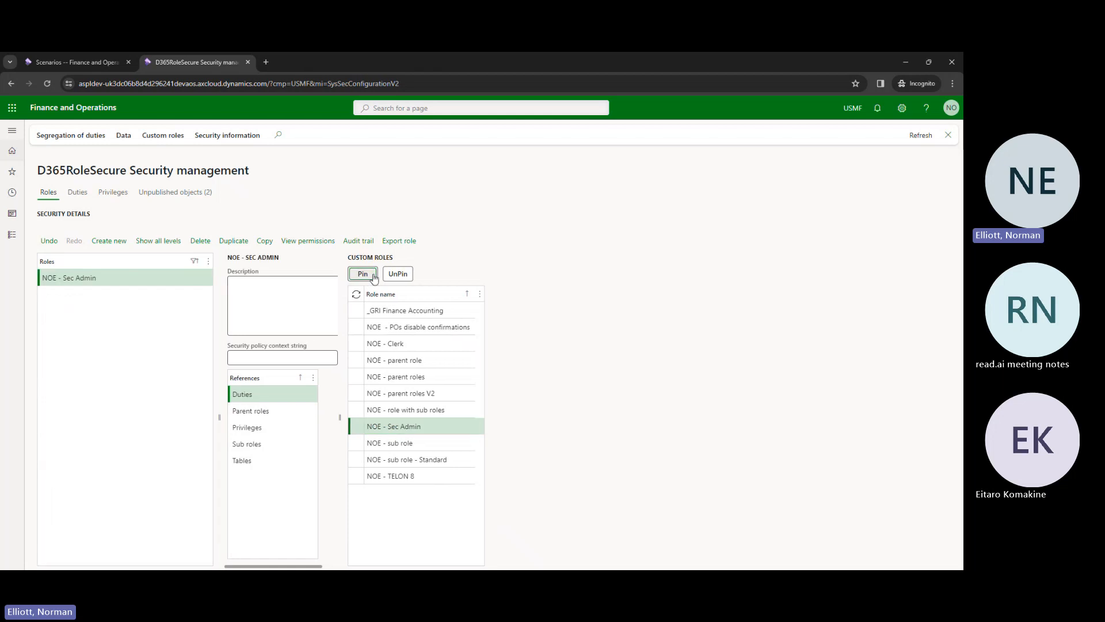
# Step: Create the privilege "NOE - Sec Admin priv" and add it as a reference on the role "NOE - Sec Admin"
pyautogui.click(267, 430)
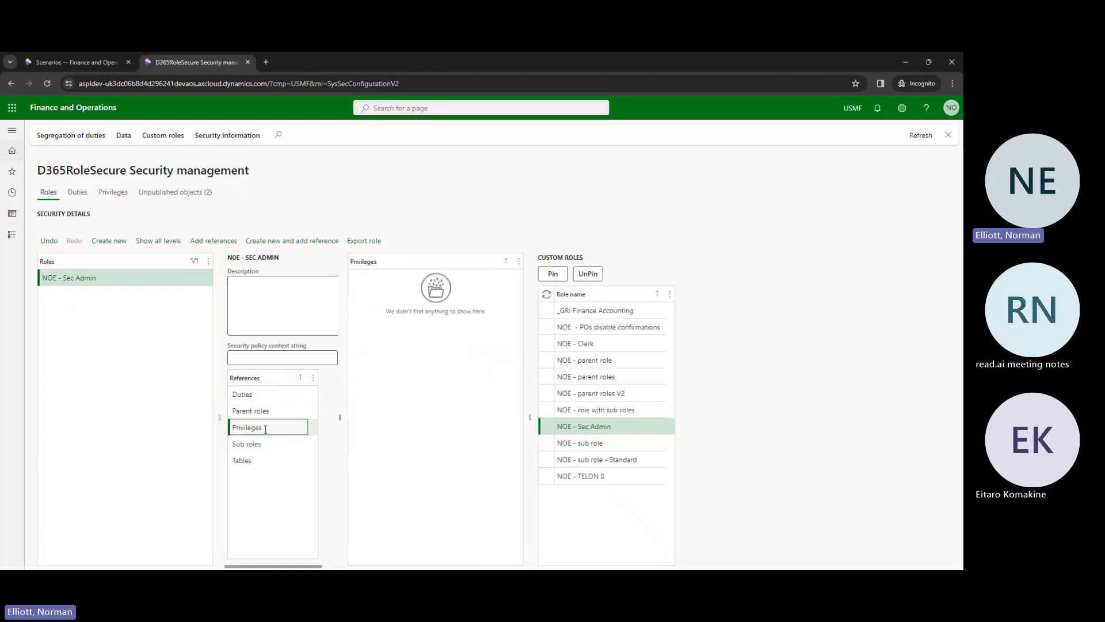
pyautogui.click(276, 248)
pyautogui.write('N')
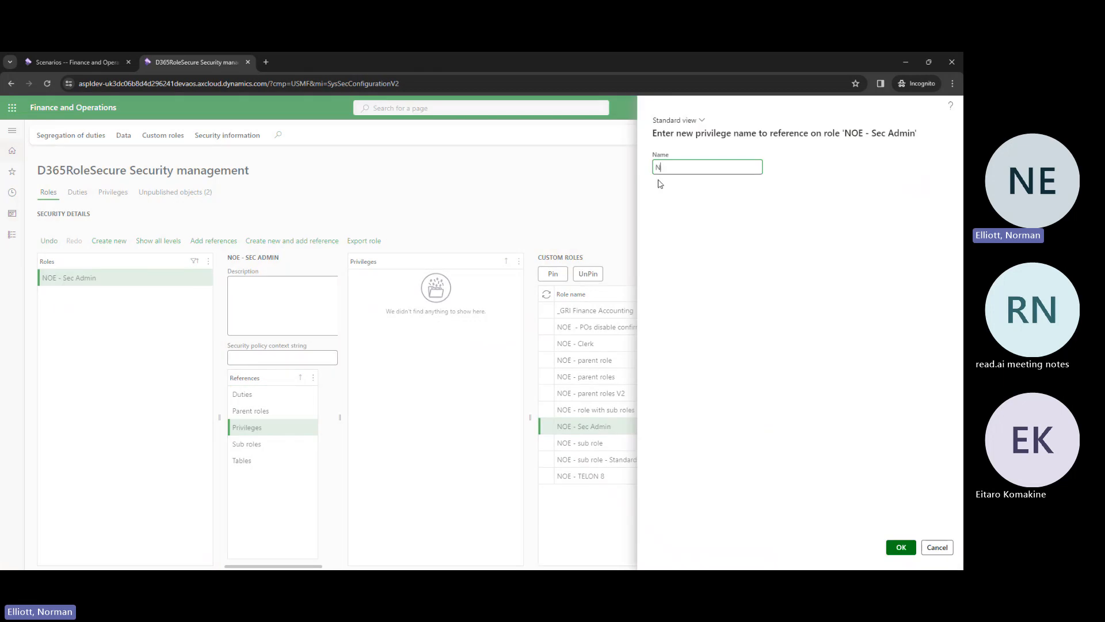
pyautogui.write('OE')
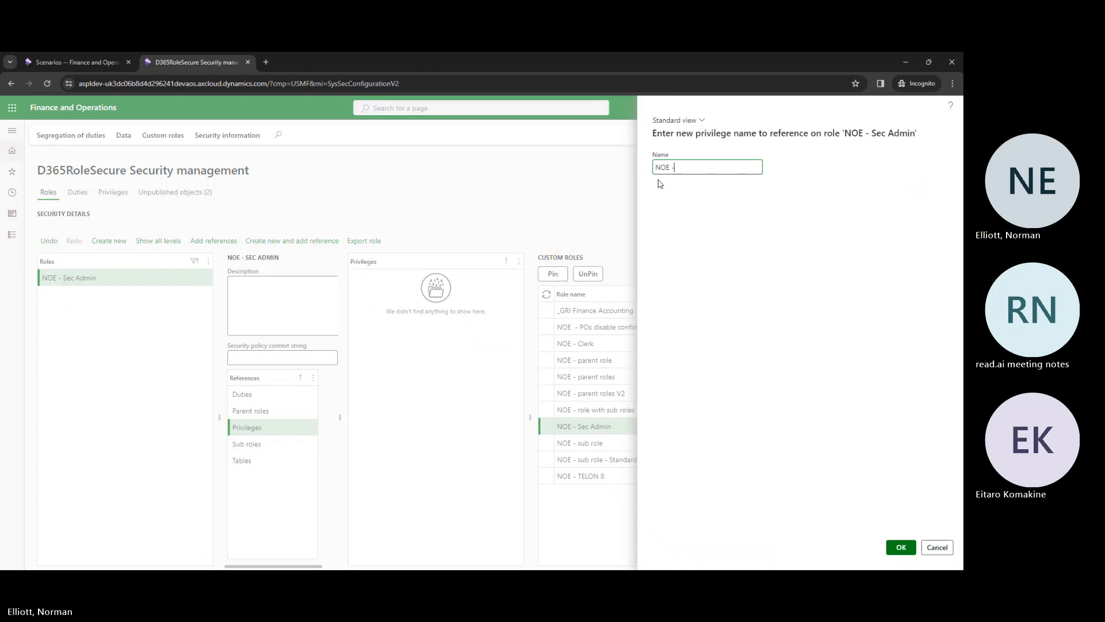
pyautogui.write(' - Sec Admin priv')
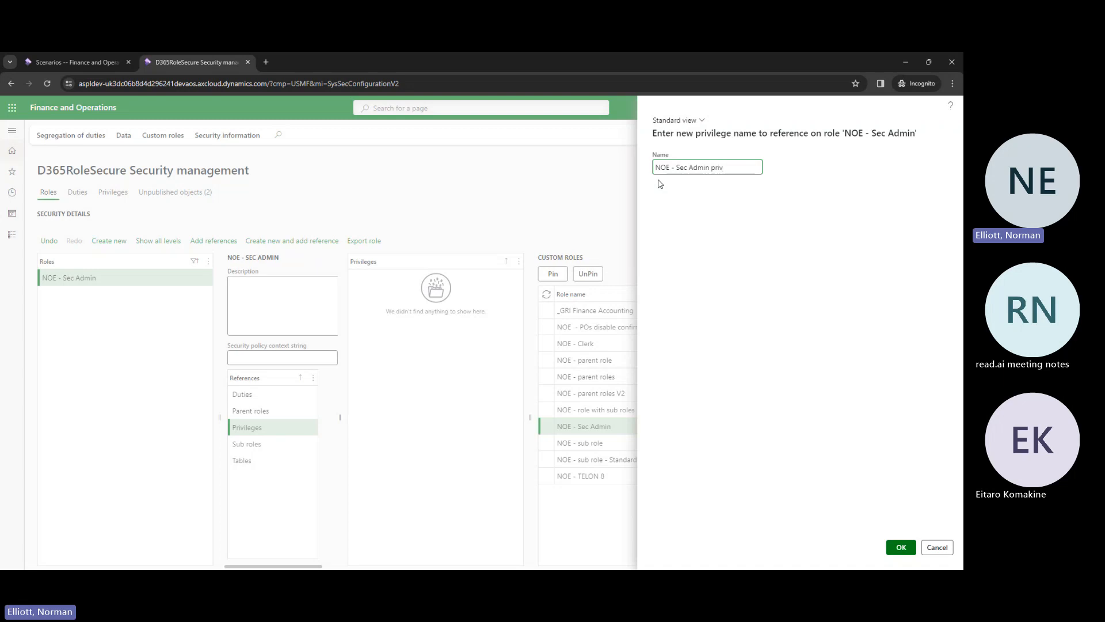
pyautogui.click(895, 553)
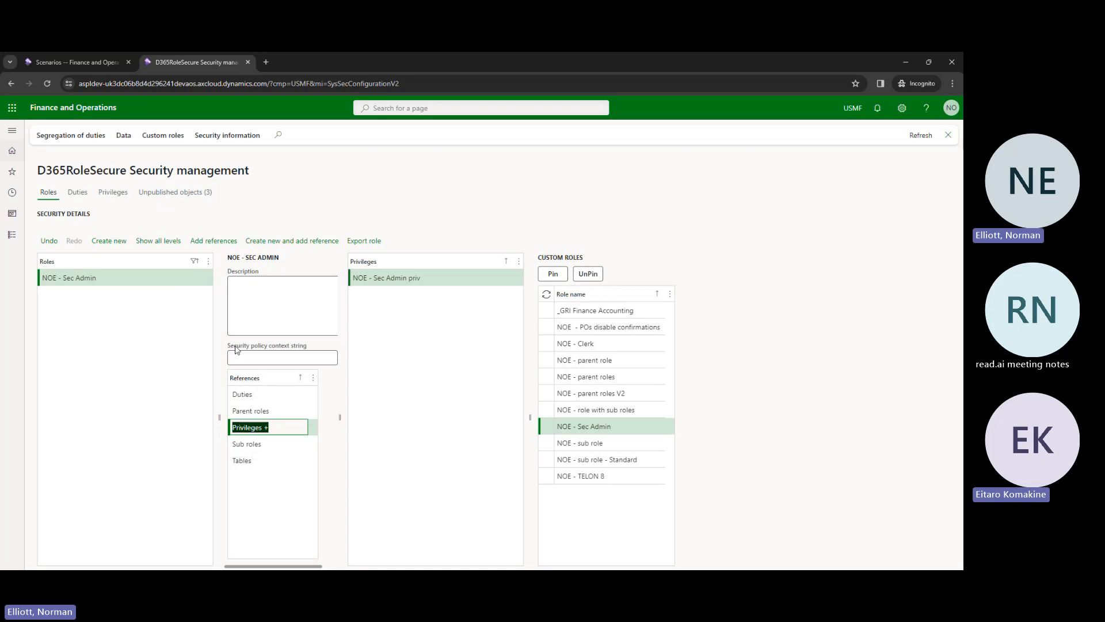
# Step: Start adding display menu item references to "NOE - Sec Admin priv" and copy the object name SecInfoWorkspace from step 1 of the recorded scenario
pyautogui.click(386, 281)
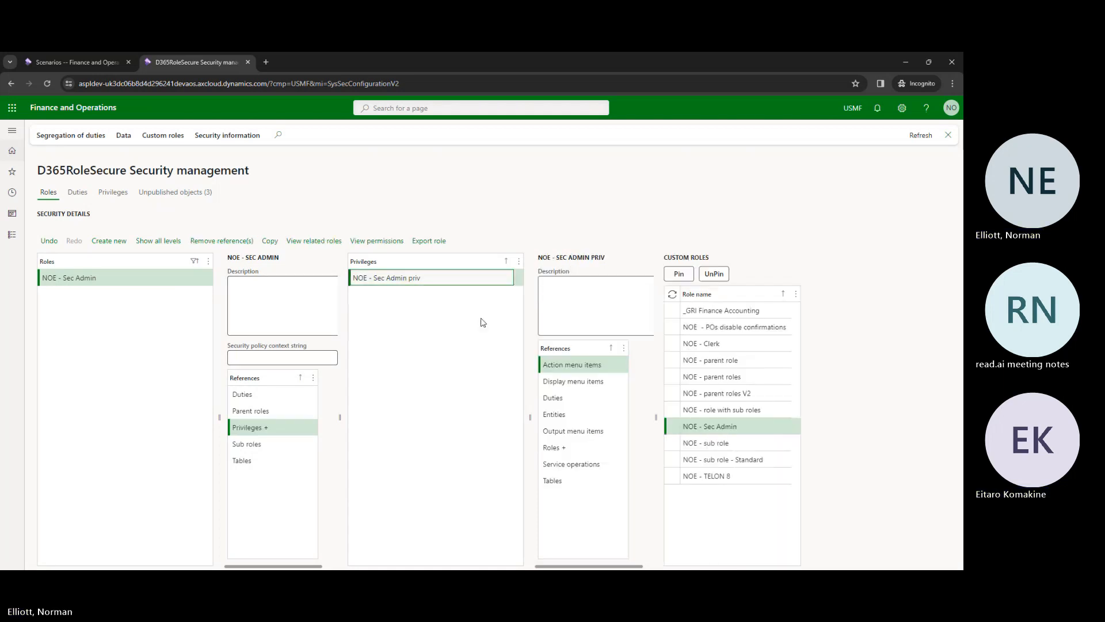
pyautogui.click(577, 382)
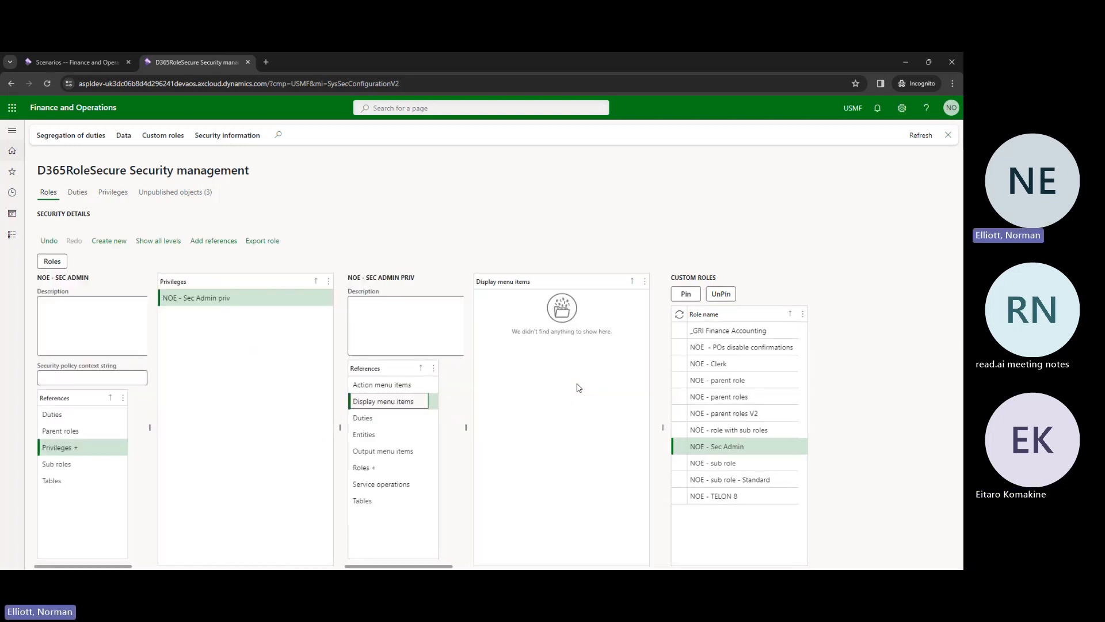
pyautogui.click(202, 243)
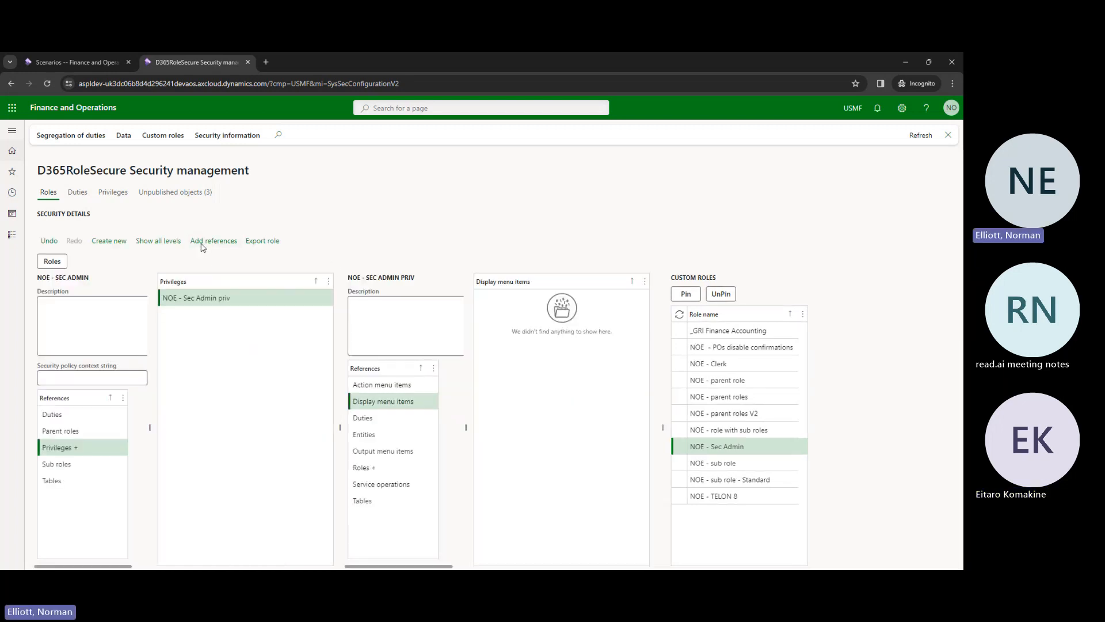
pyautogui.click(88, 62)
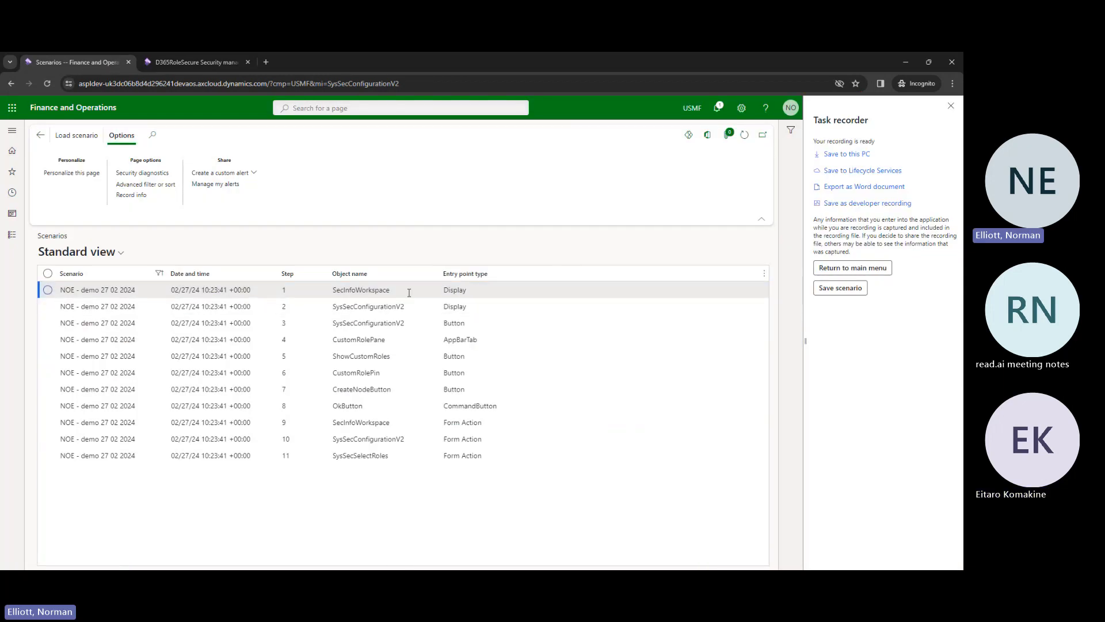
pyautogui.click(398, 290)
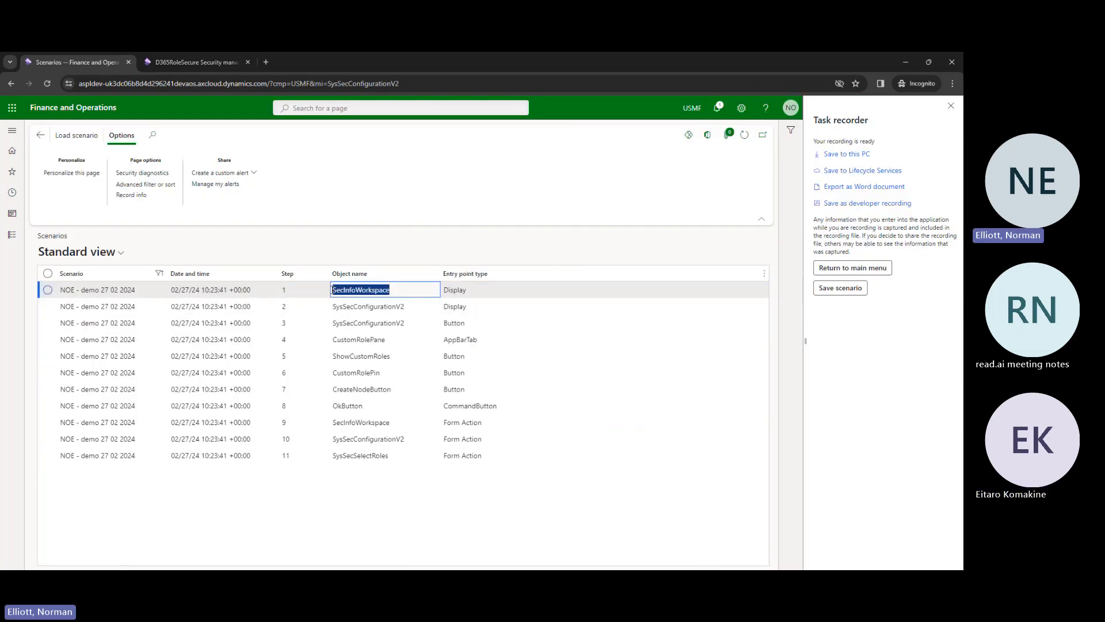
pyautogui.rightClick(331, 289)
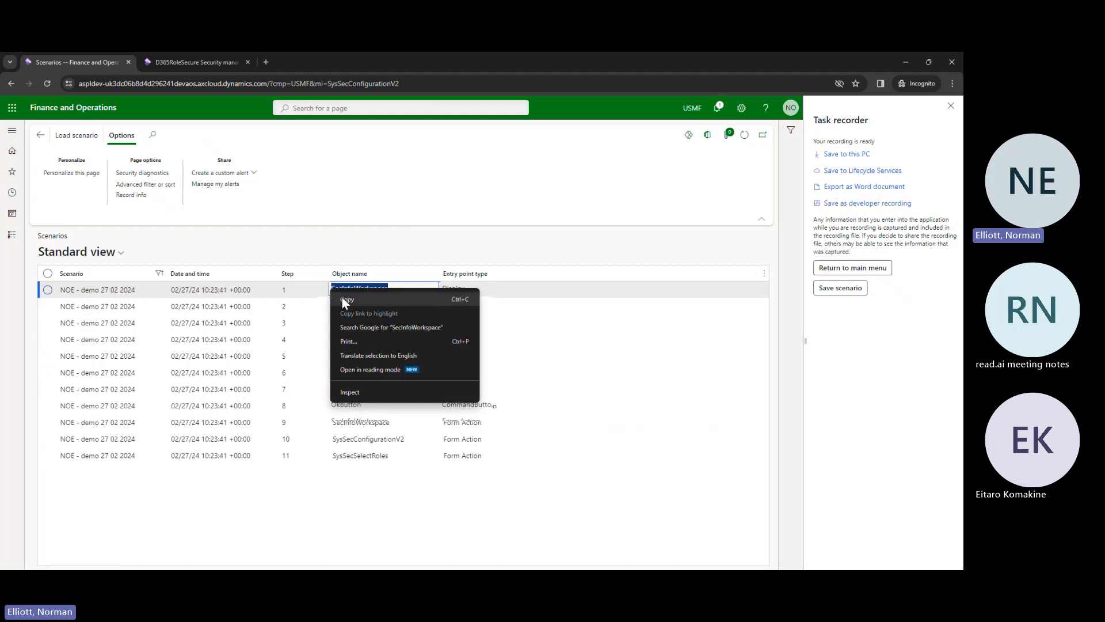
pyautogui.click(342, 297)
pyautogui.click(189, 62)
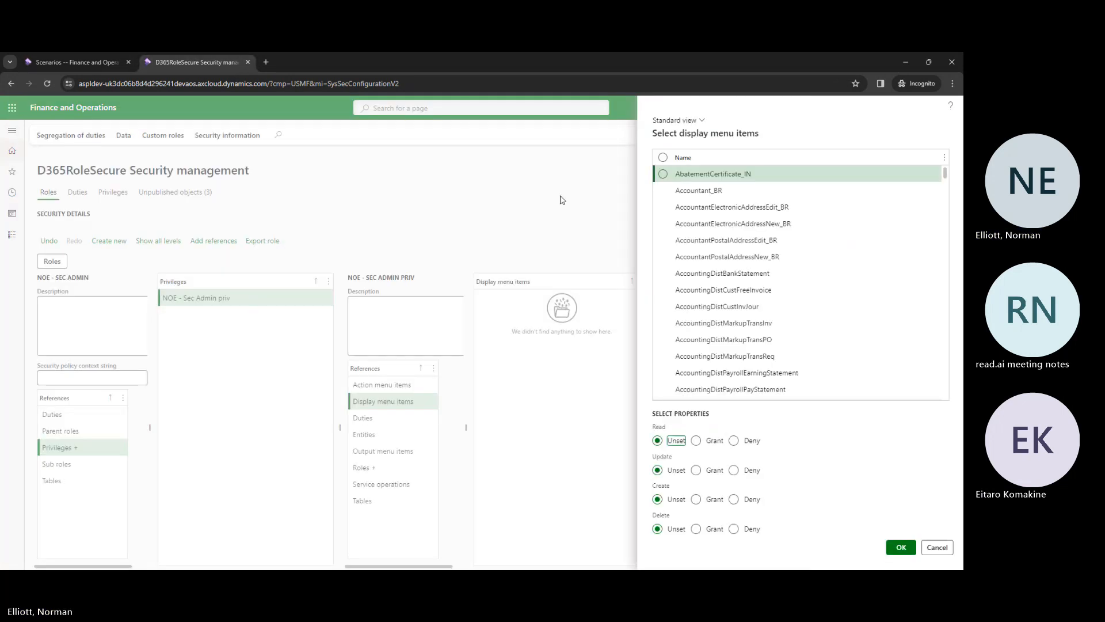
# Step: Add the display menu item SecInfoWorkspace to the privilege with Read, Update, Create and Delete set to Grant
pyautogui.click(732, 157)
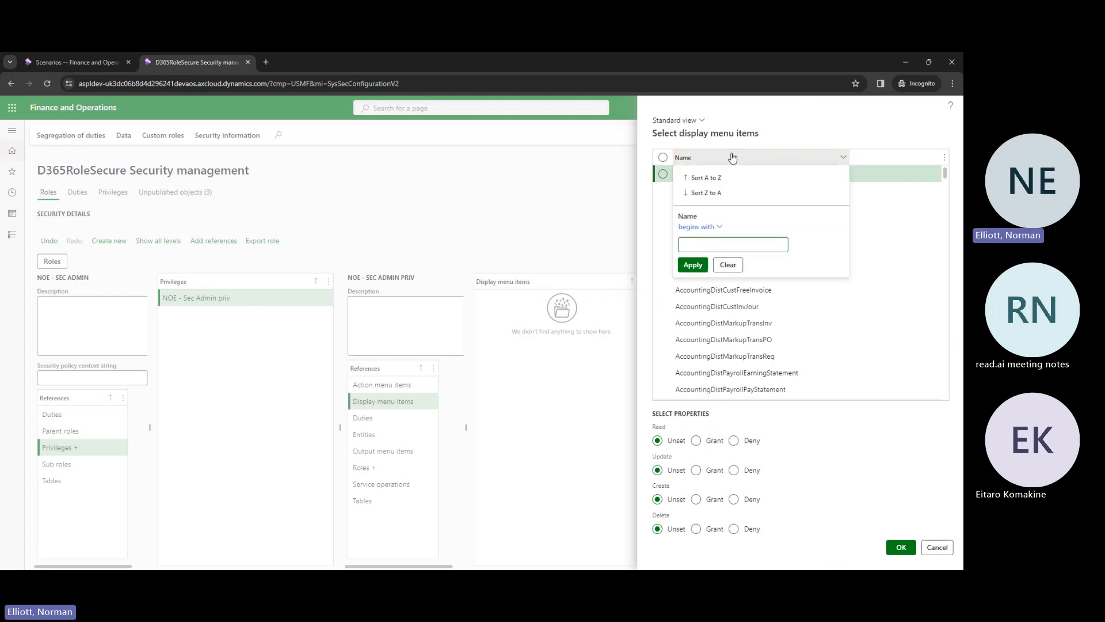
pyautogui.hotkey('ctrl', 'v')
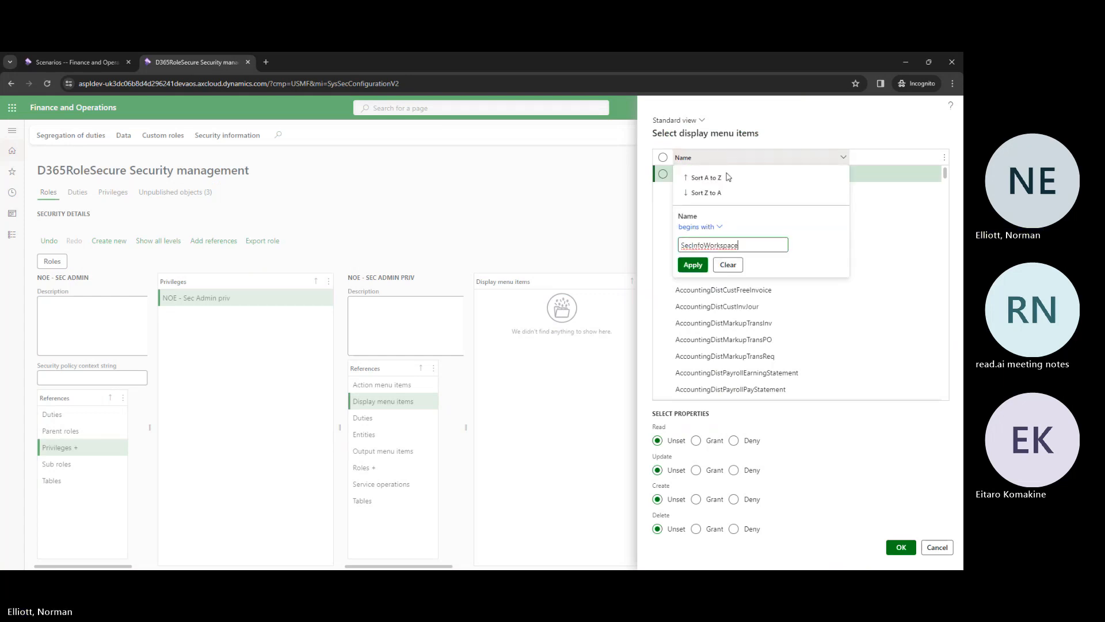
pyautogui.click(693, 264)
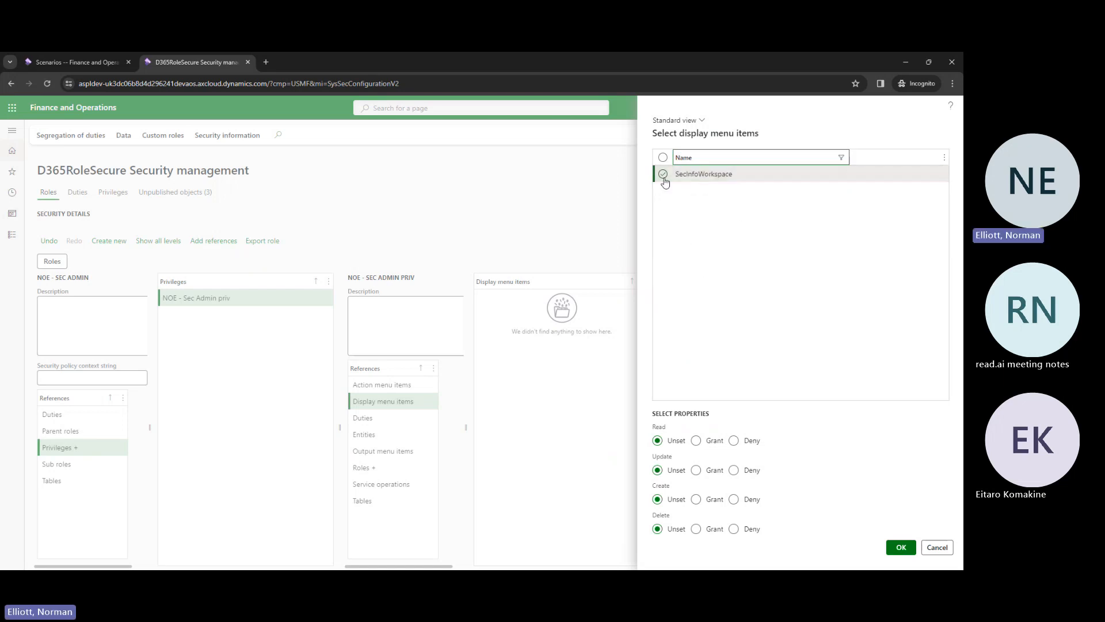
pyautogui.click(663, 174)
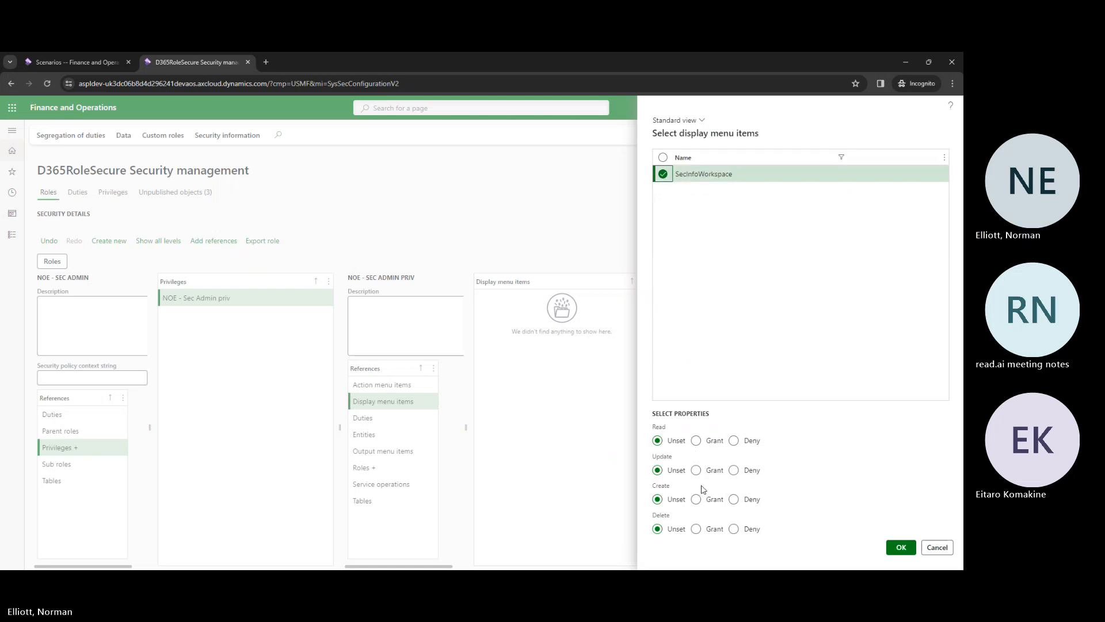
pyautogui.click(696, 440)
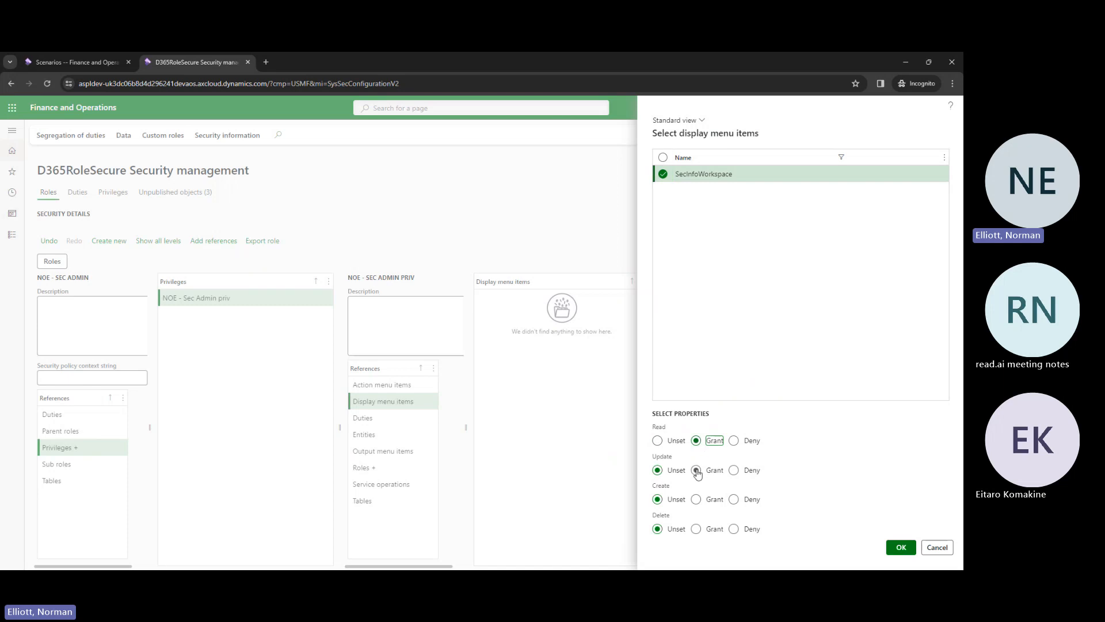
pyautogui.click(696, 470)
pyautogui.click(696, 499)
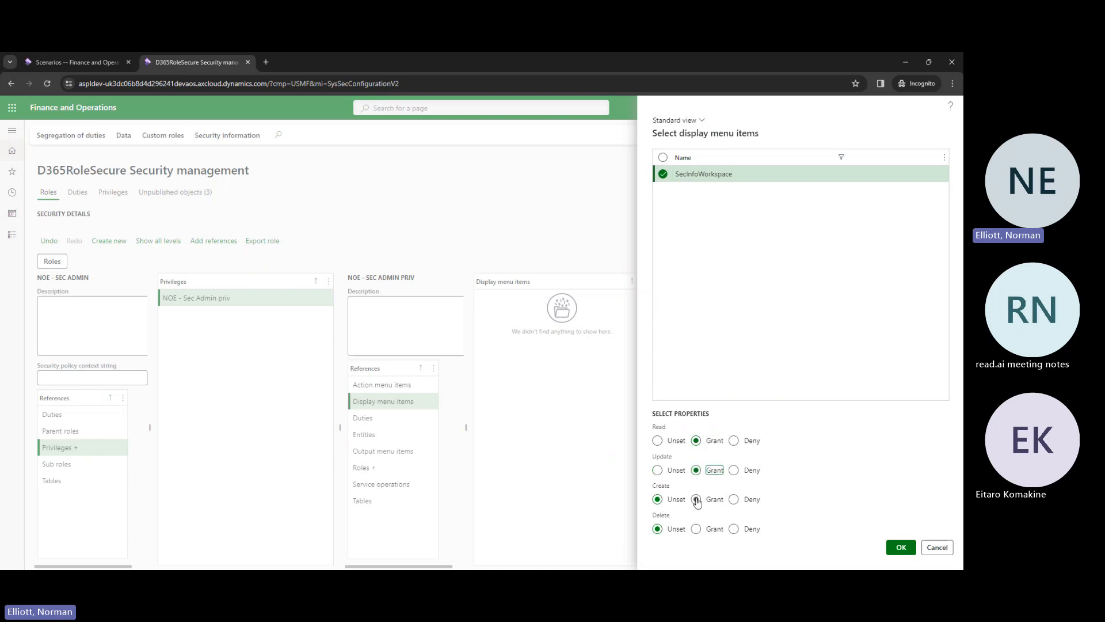
pyautogui.click(696, 529)
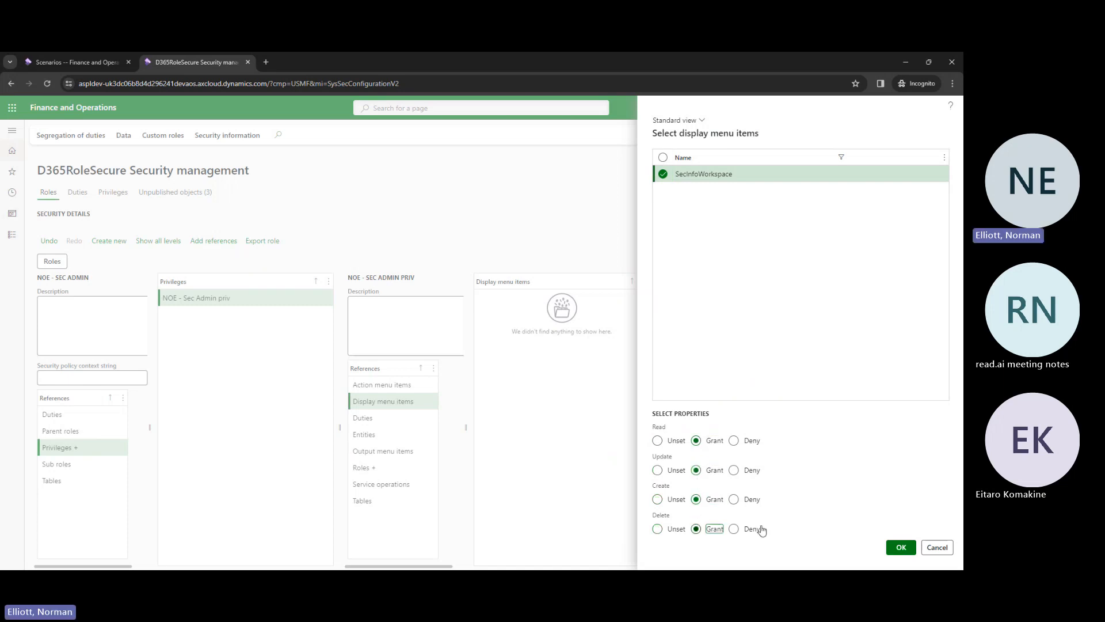
pyautogui.click(894, 545)
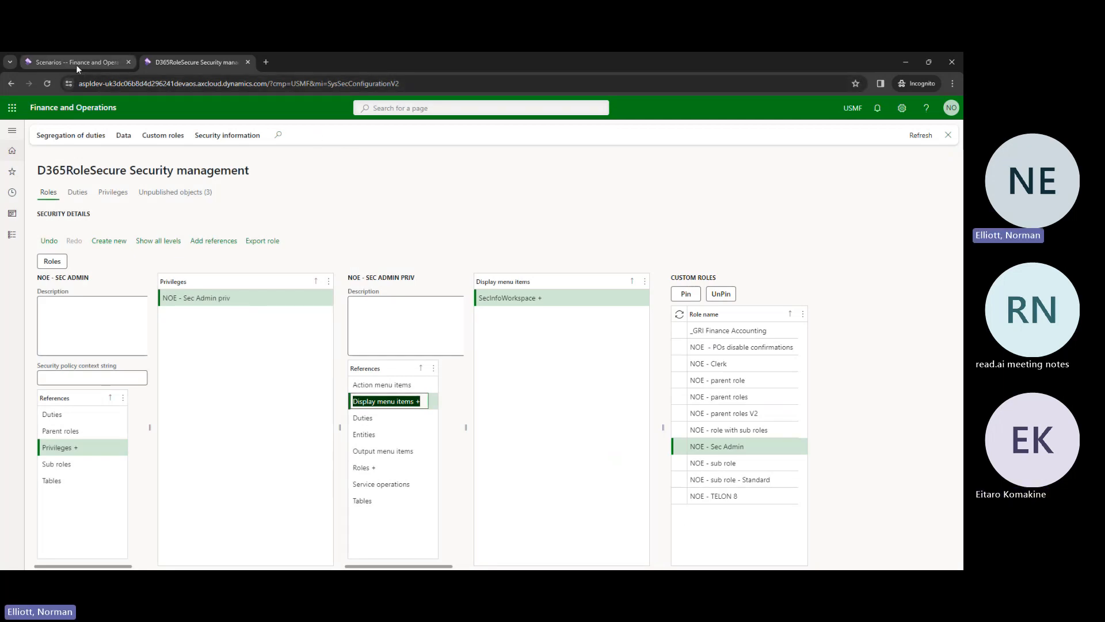
# Step: Check the recorded scenario's remaining objects, publish all unpublished security objects and return to the roles list
pyautogui.click(76, 65)
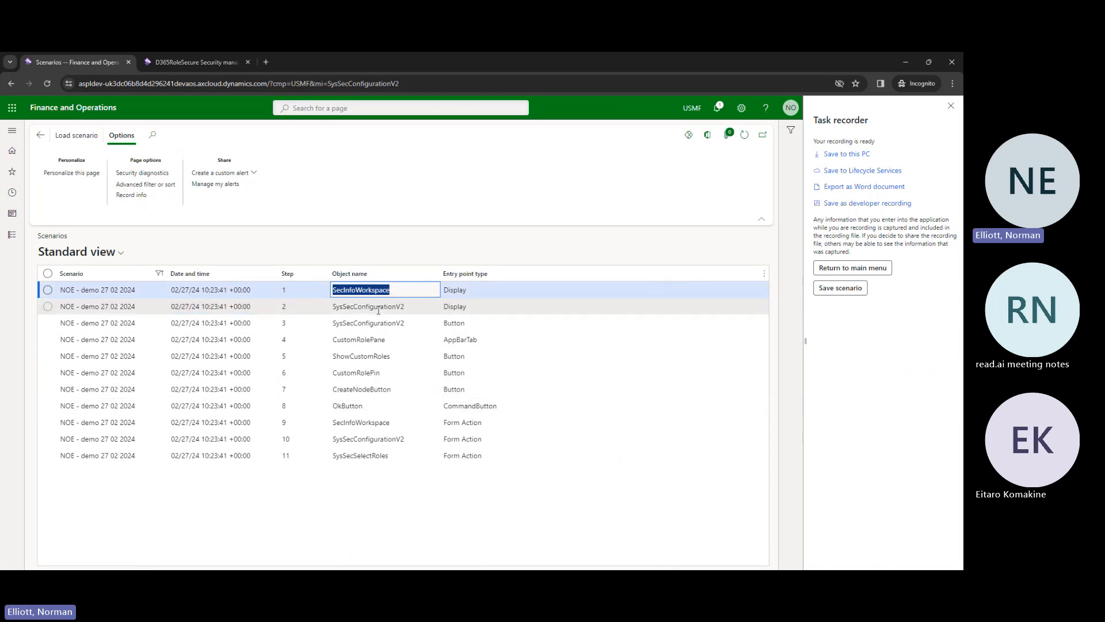
pyautogui.click(169, 62)
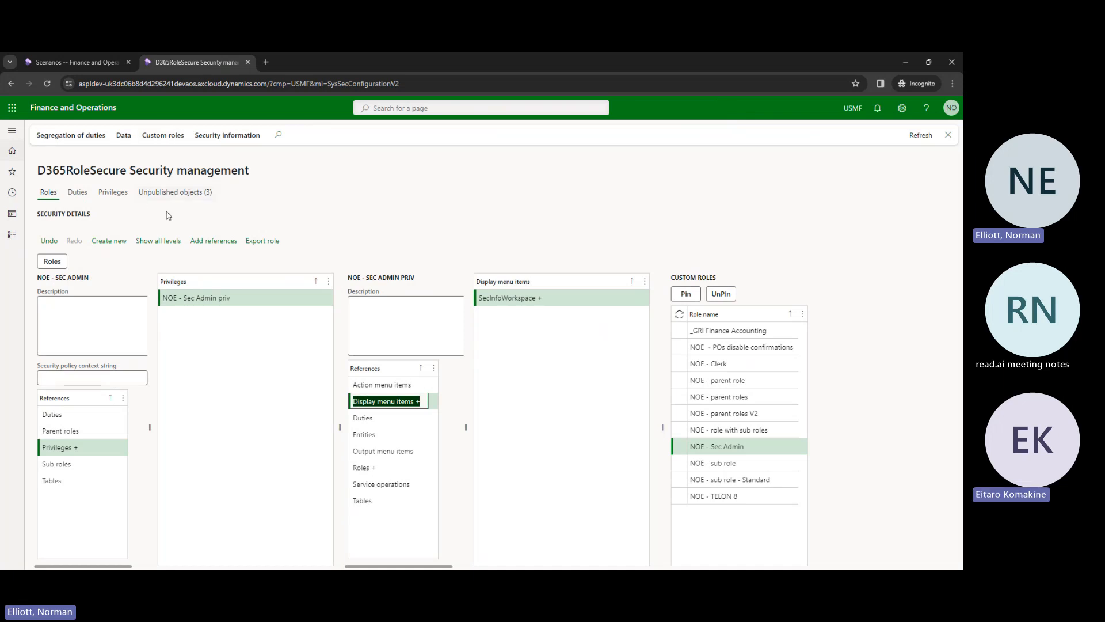
pyautogui.click(174, 192)
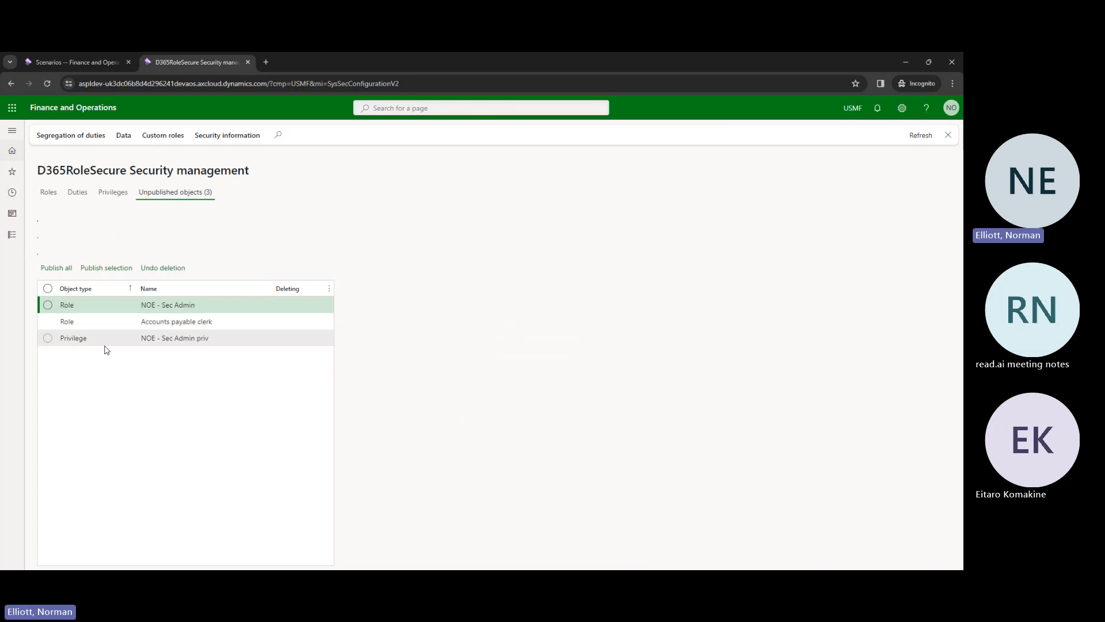
pyautogui.click(56, 268)
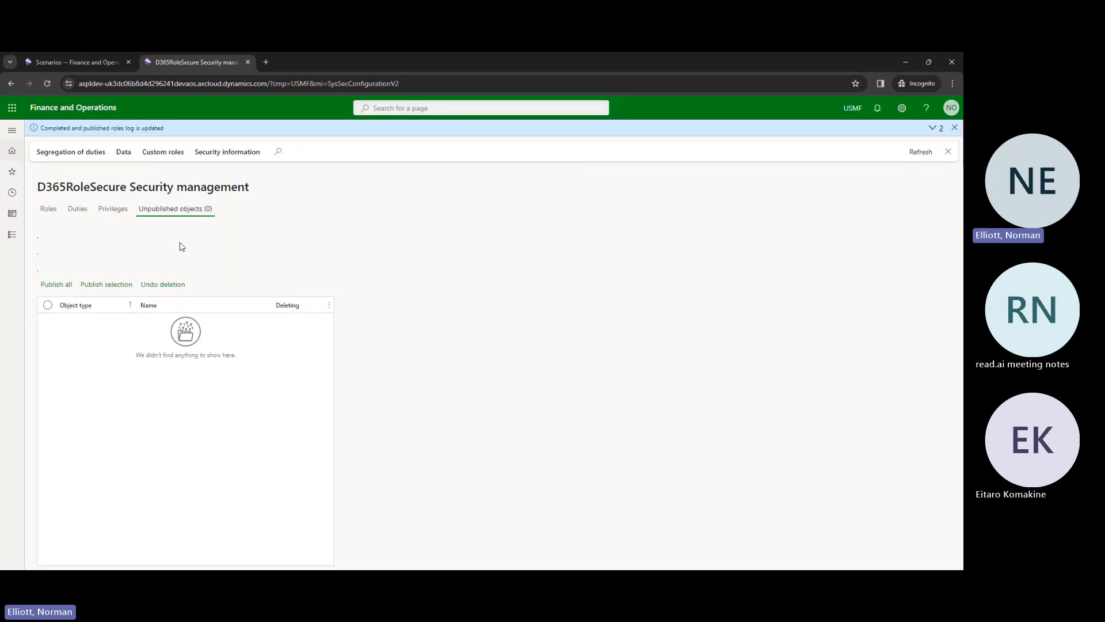
pyautogui.click(48, 210)
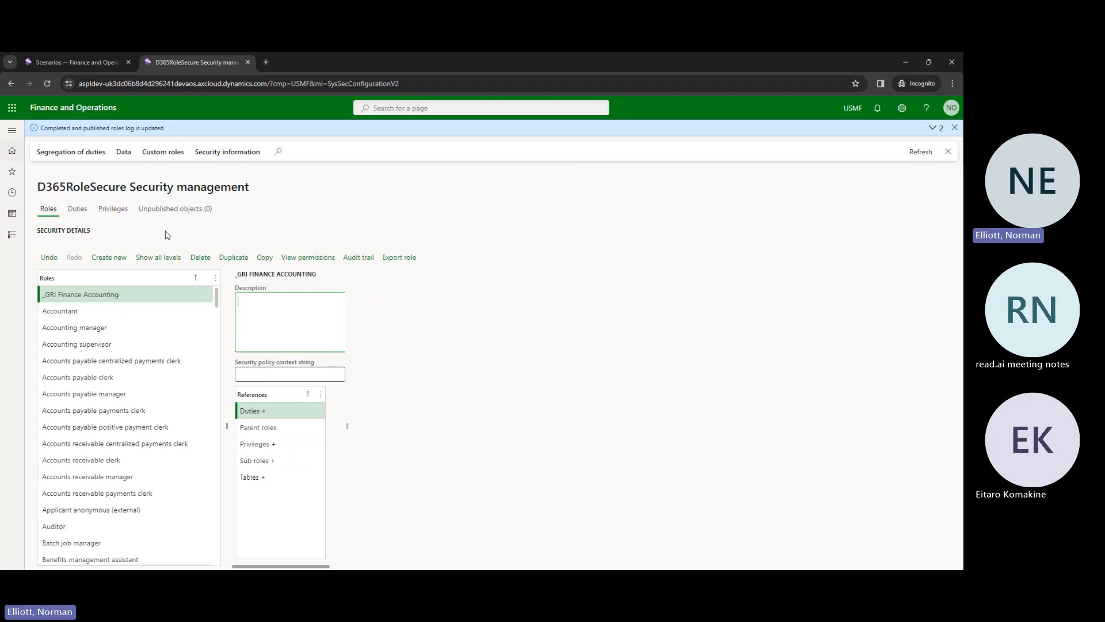
# Step: Clear the scenario name filter in the Scenarios list
pyautogui.click(77, 61)
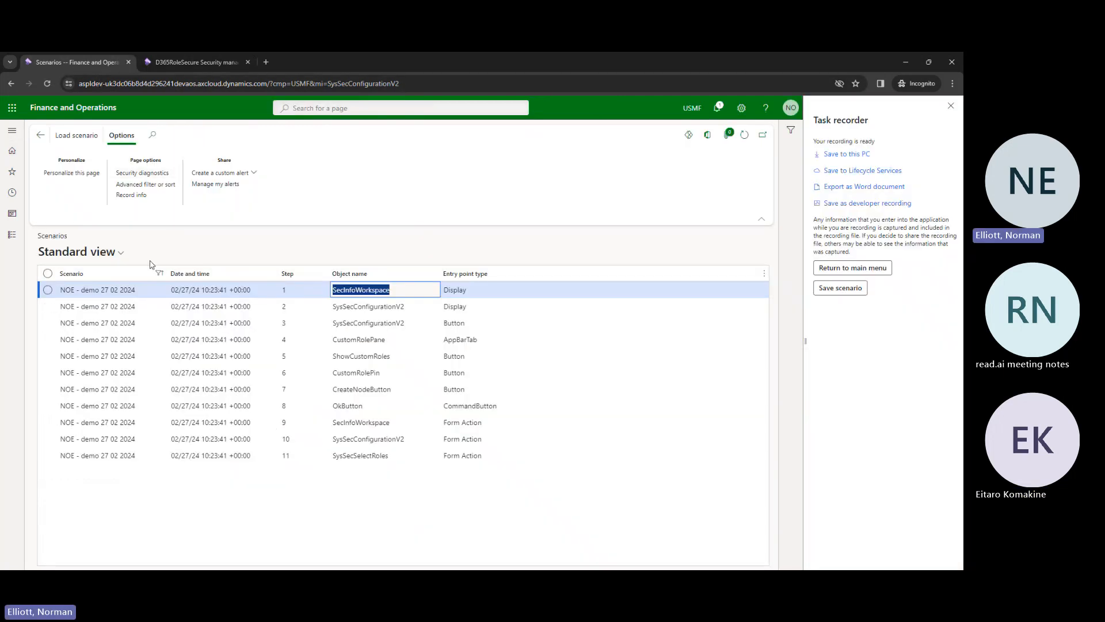
pyautogui.click(118, 278)
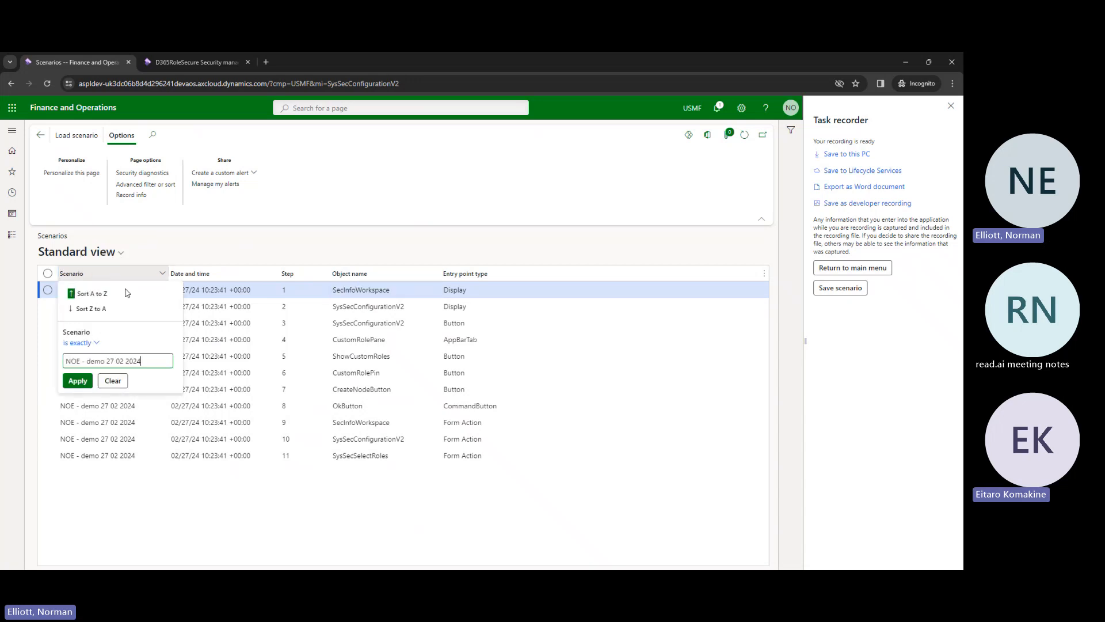
pyautogui.click(112, 381)
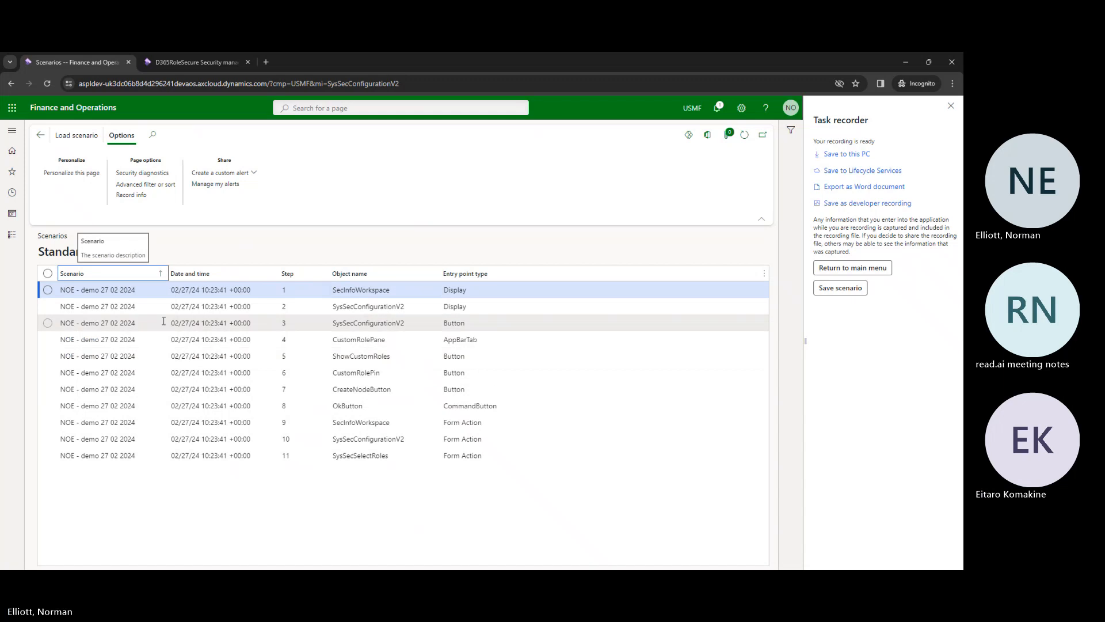
pyautogui.click(137, 278)
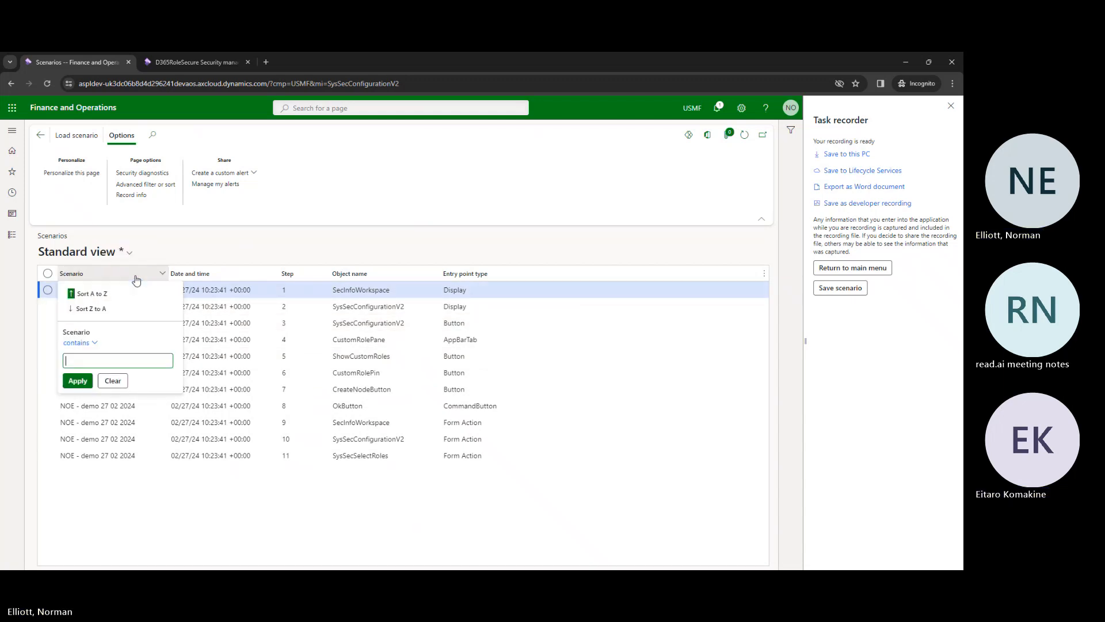
pyautogui.click(113, 381)
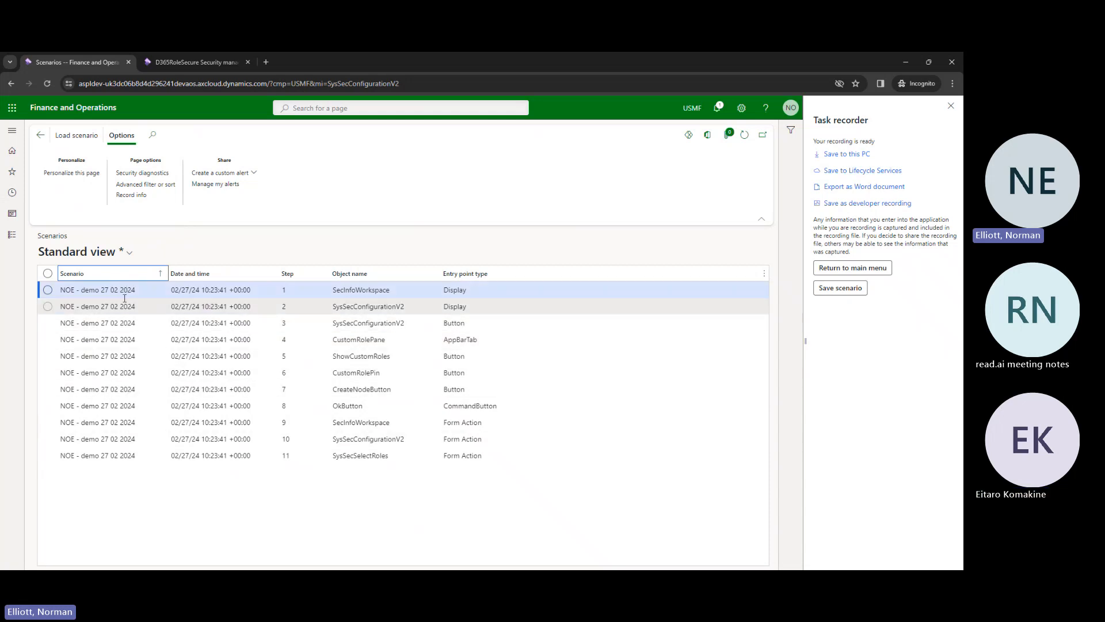
# Step: Open the All purchase orders page from the recent pages and close the Security management form despite its unpublished object
pyautogui.click(12, 195)
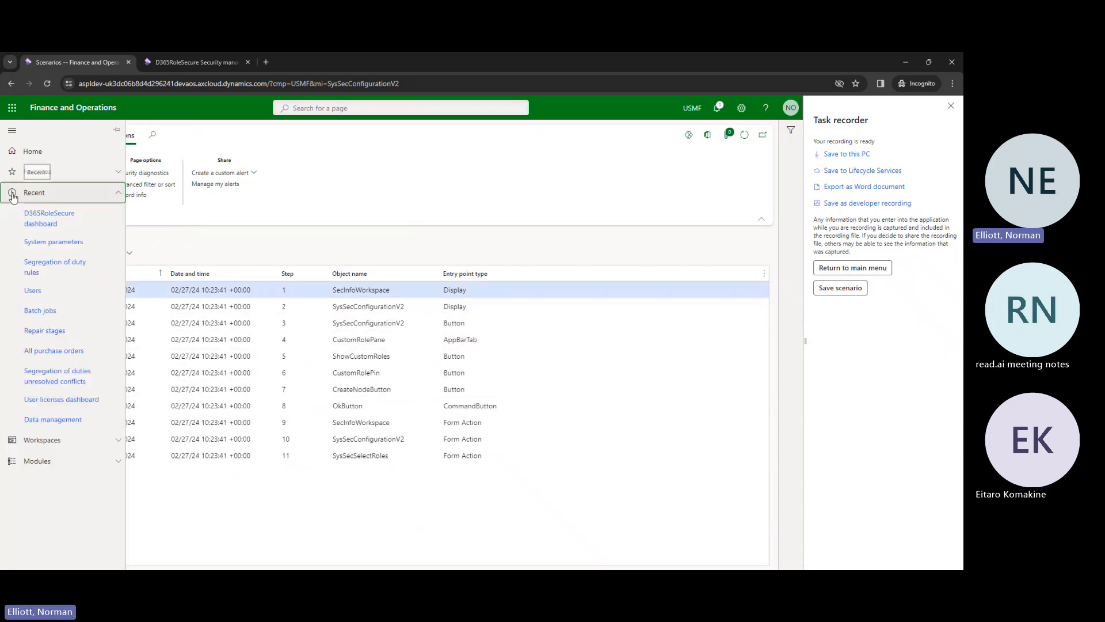
pyautogui.click(172, 250)
pyautogui.click(12, 194)
pyautogui.click(54, 348)
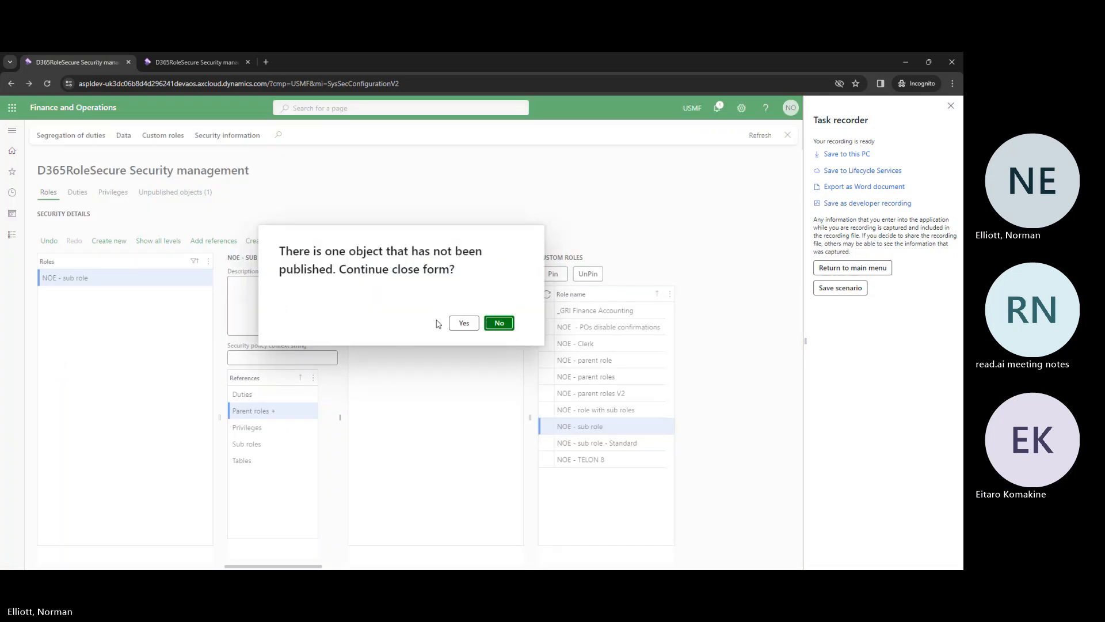
pyautogui.click(464, 324)
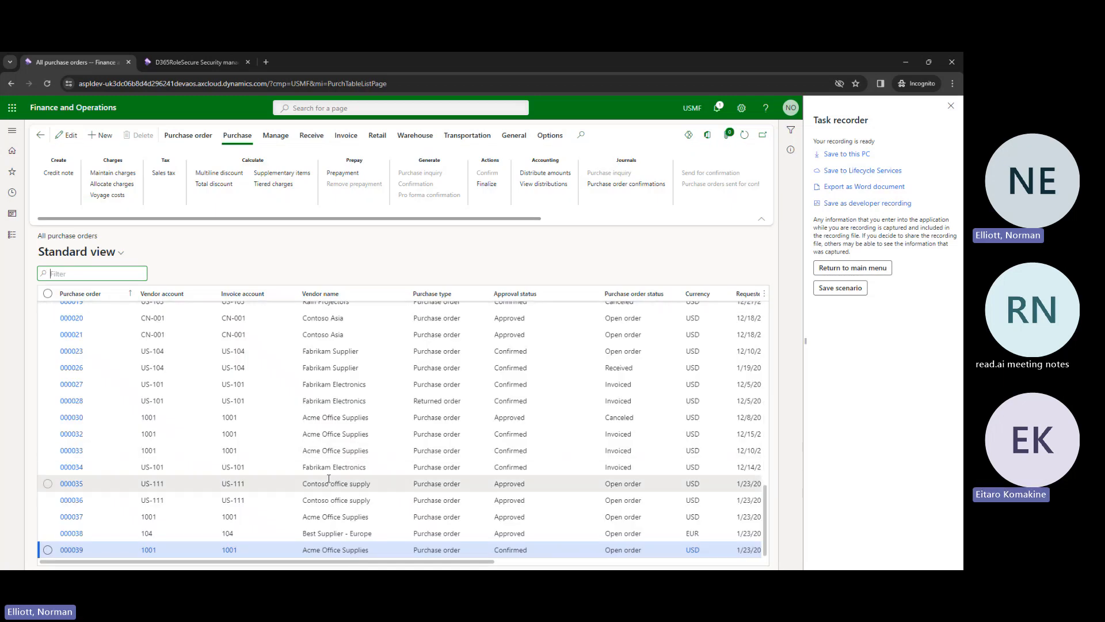
# Step: Select the first Contoso office supply purchase order and return the Task recorder to its main menu, accepting the download offer for the previous recording
pyautogui.click(253, 483)
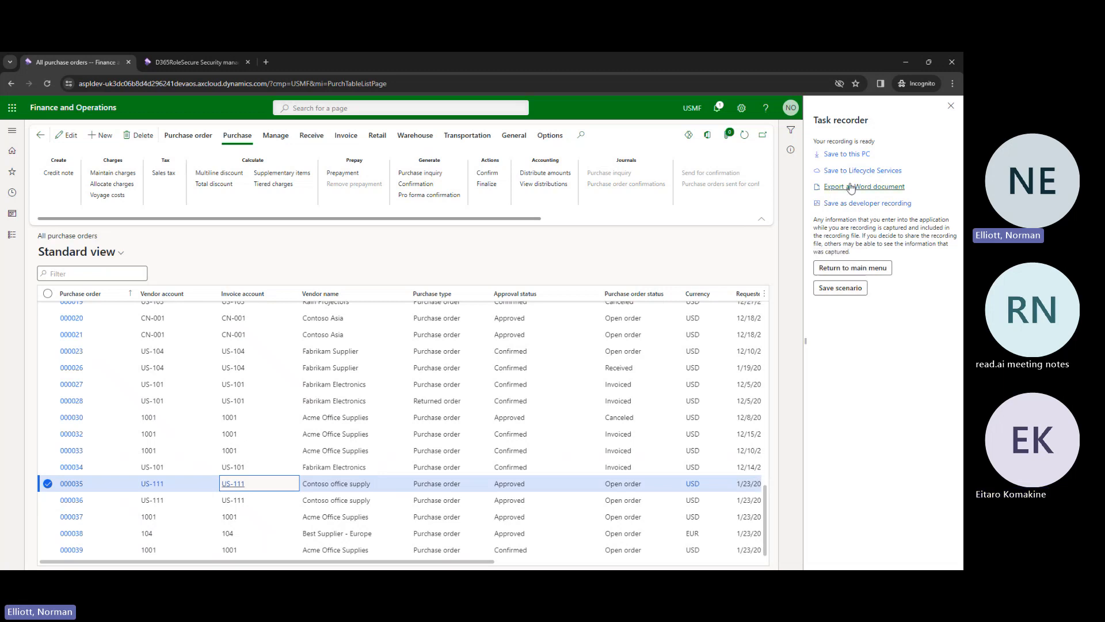
pyautogui.click(839, 270)
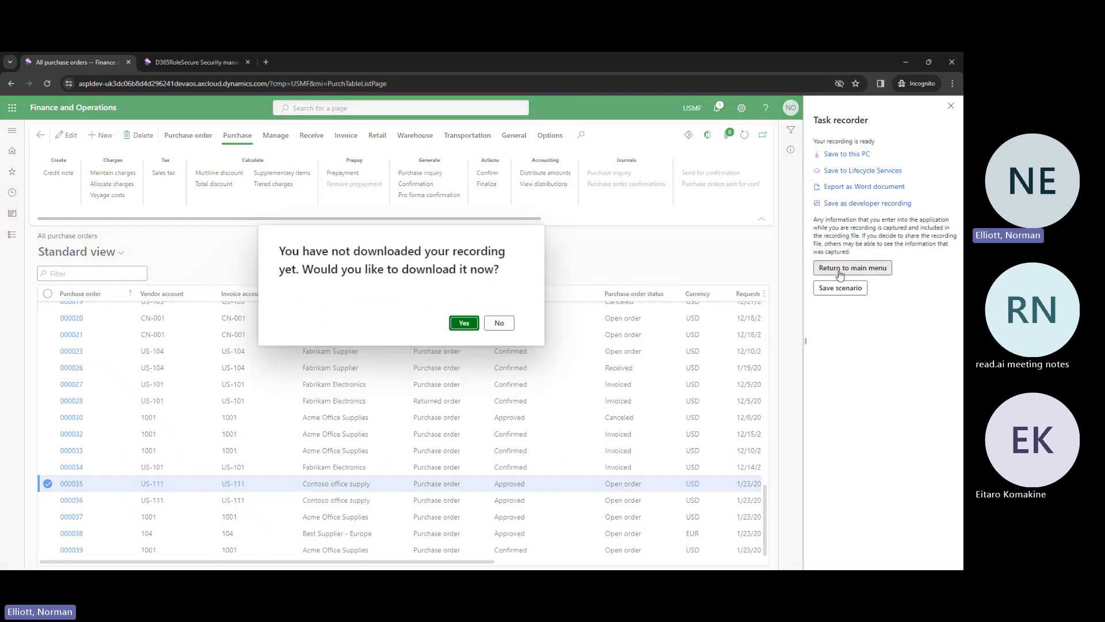
pyautogui.click(464, 323)
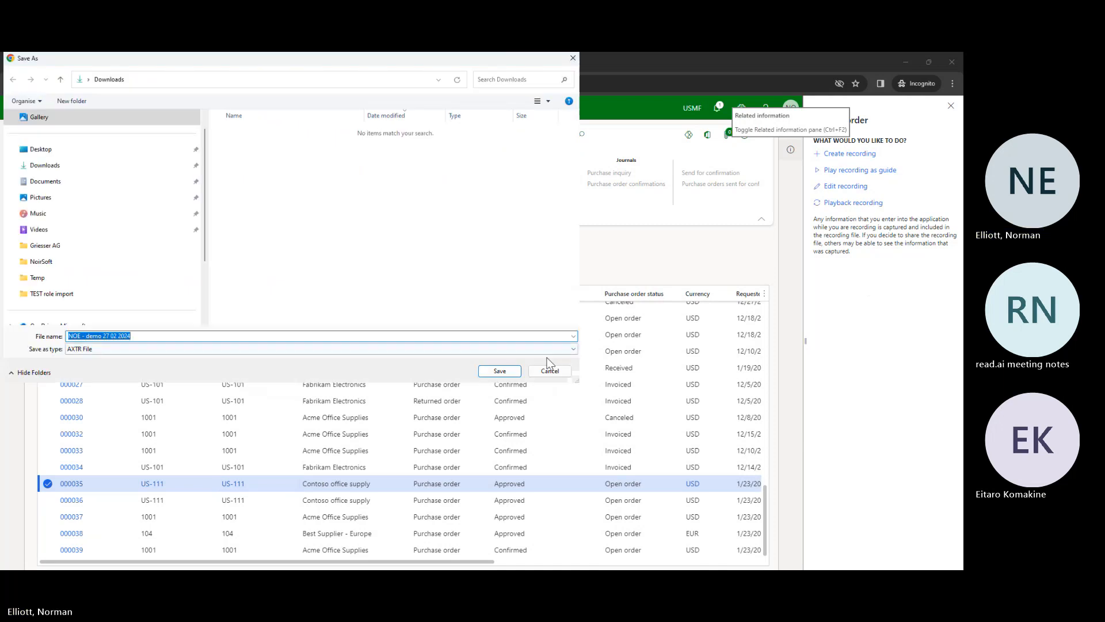
pyautogui.click(500, 371)
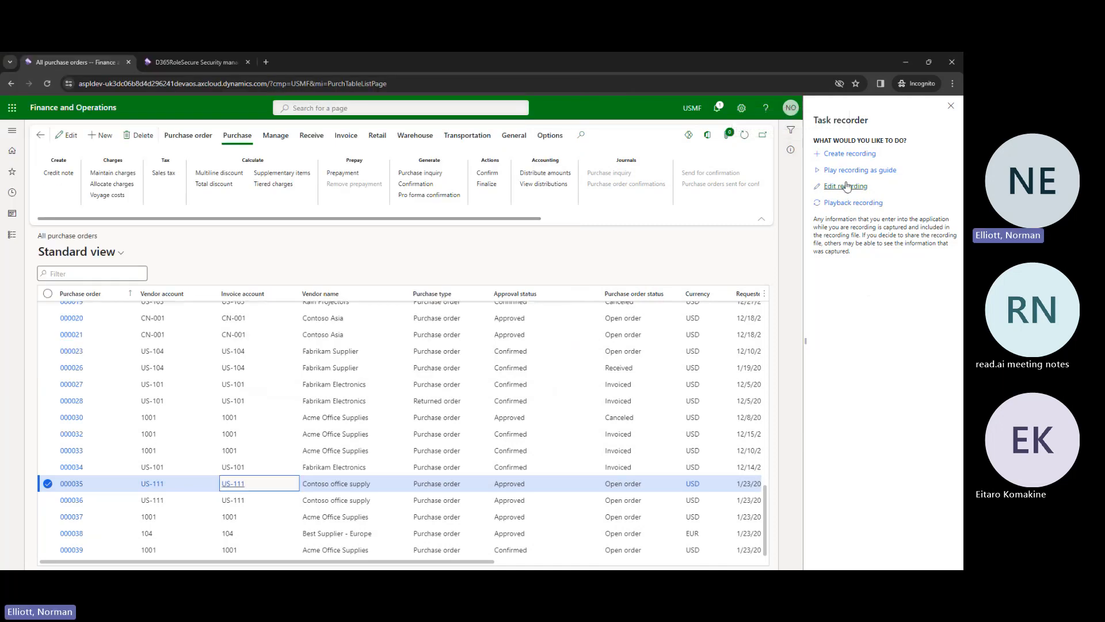
# Step: Create a new task recording named "NOE - PO confirmations" and start recording
pyautogui.click(844, 158)
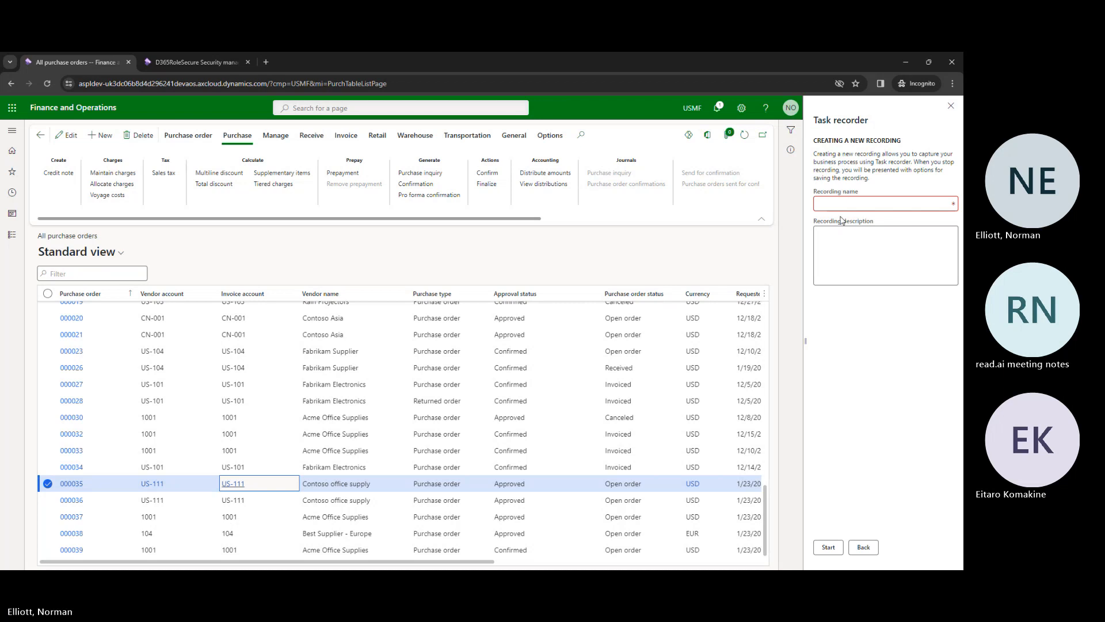
pyautogui.click(842, 205)
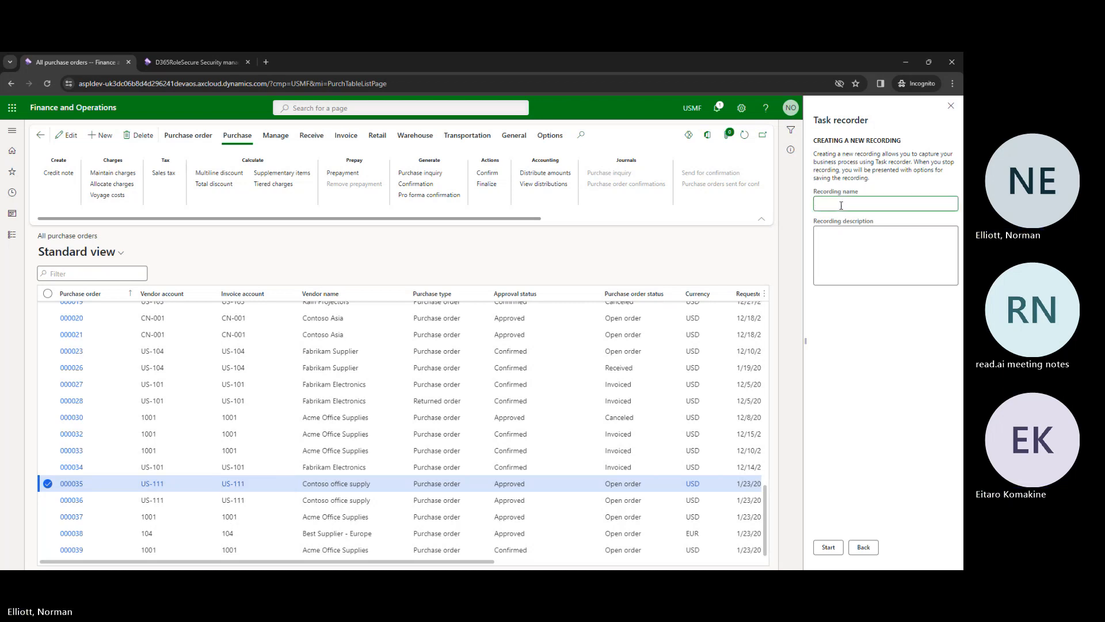
pyautogui.write('NOE - PO ')
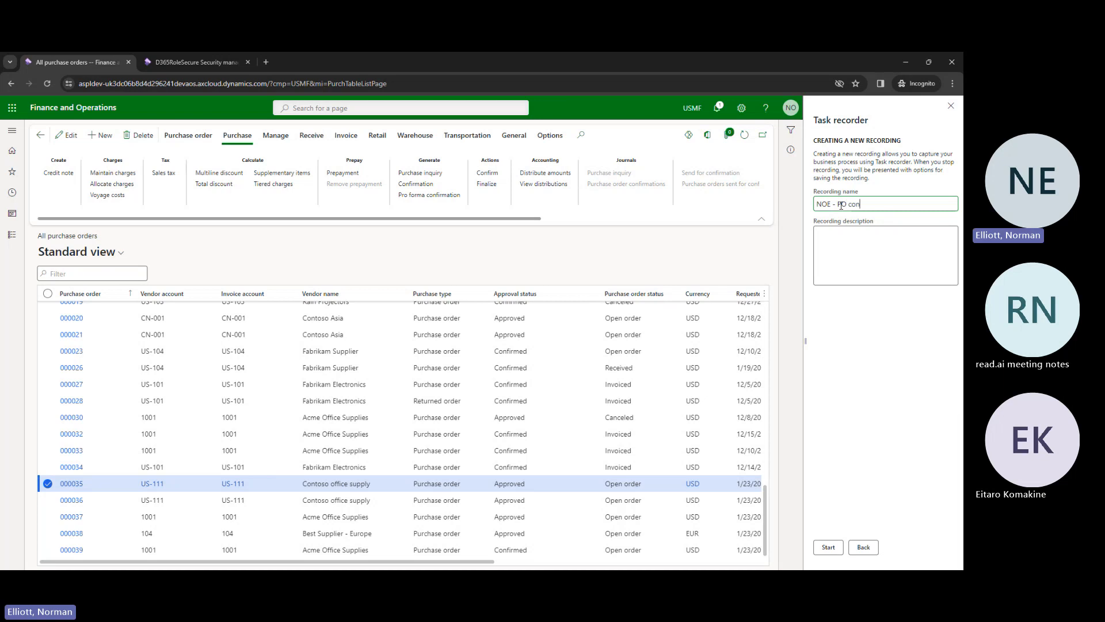
pyautogui.write('confirmations')
pyautogui.click(828, 547)
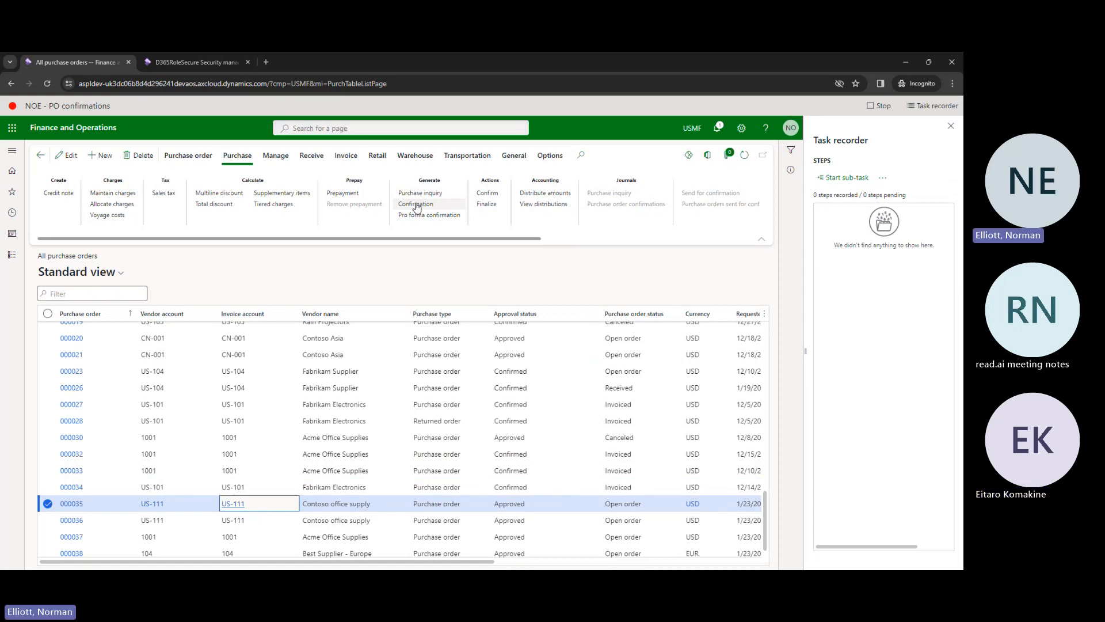
# Step: Record opening and cancelling the purchase order Confirmation, stop the recording and save it as a scenario
pyautogui.click(417, 205)
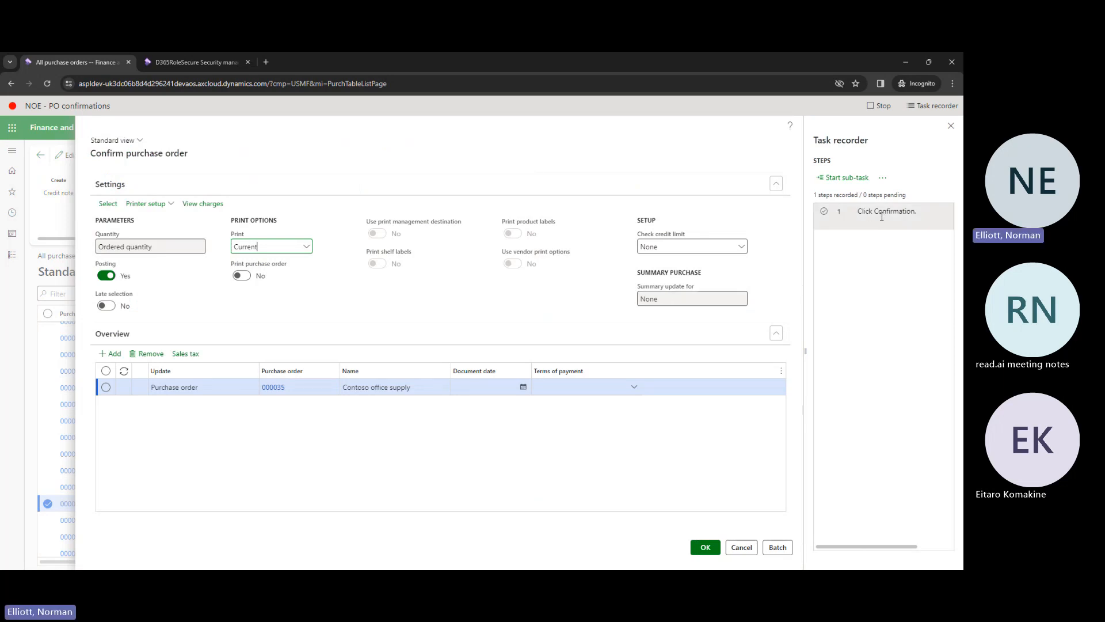
pyautogui.click(740, 548)
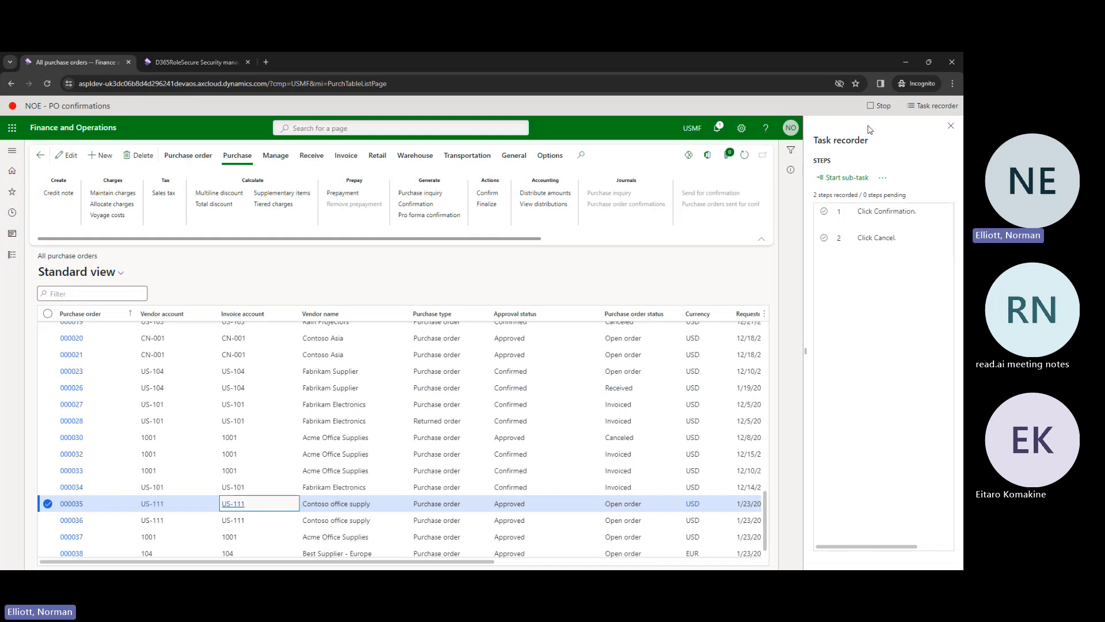
pyautogui.click(879, 105)
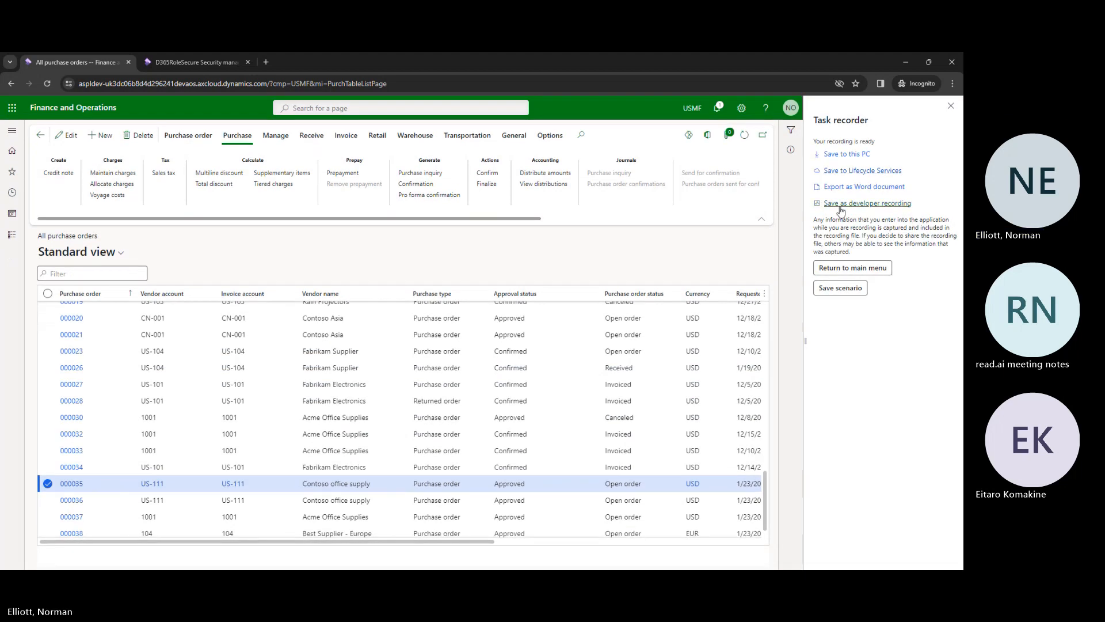
pyautogui.click(840, 287)
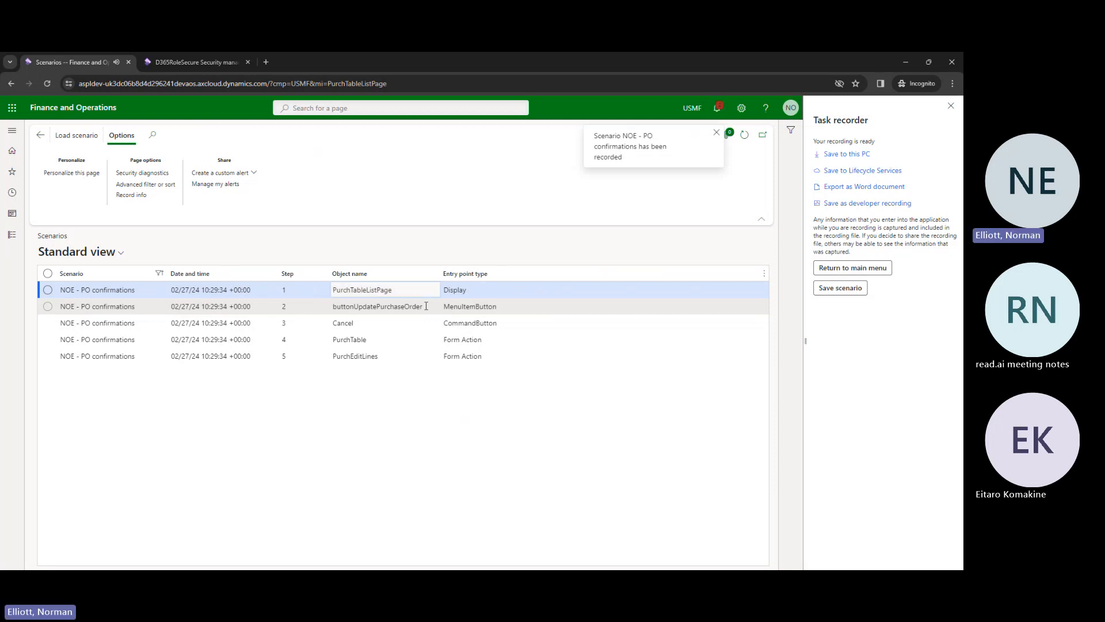
# Step: Copy the object name buttonUpdatePurchaseOrder from step 2 of the recorded scenario
pyautogui.click(356, 306)
pyautogui.hotkey('ctrl', 'c')
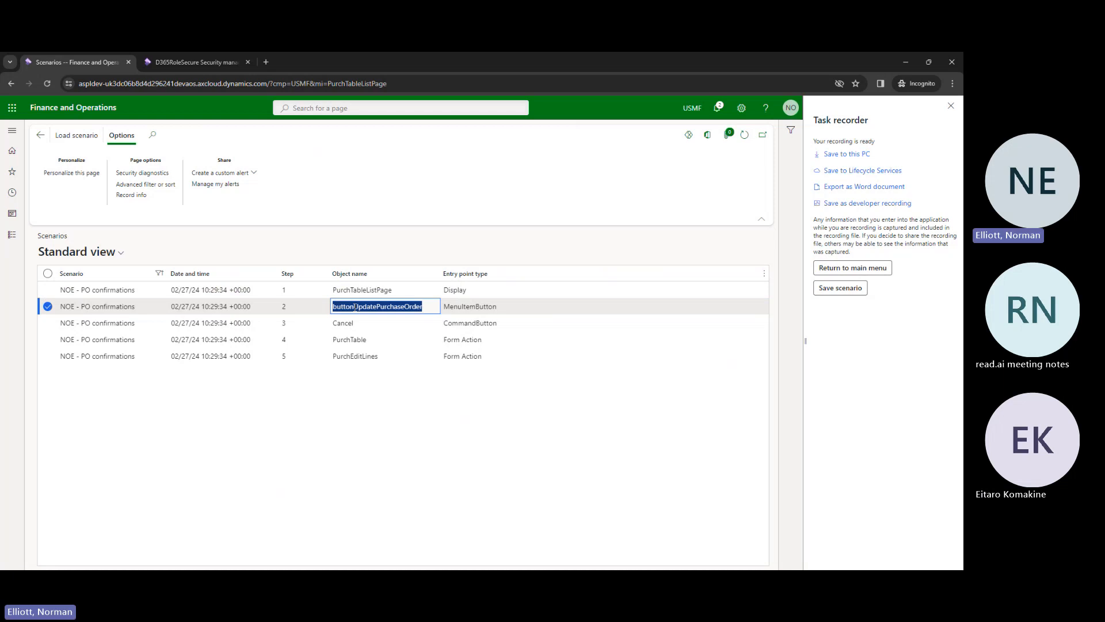
pyautogui.rightClick(355, 306)
pyautogui.click(344, 260)
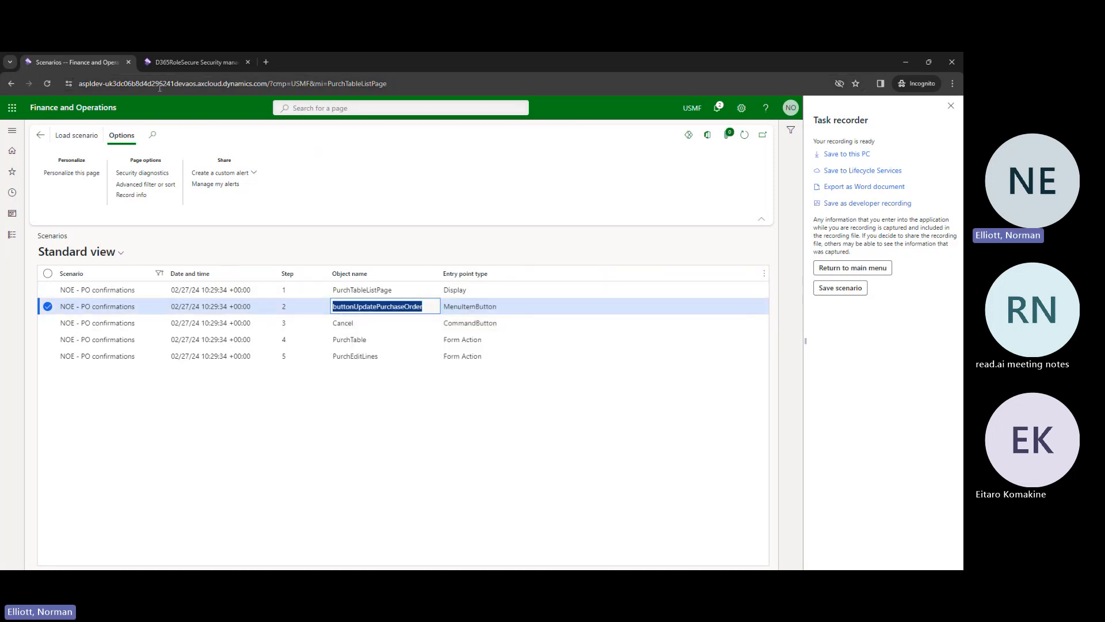
# Step: Create a new role named "NOE - PO confirmations" in D365RoleSecure Security management
pyautogui.click(157, 63)
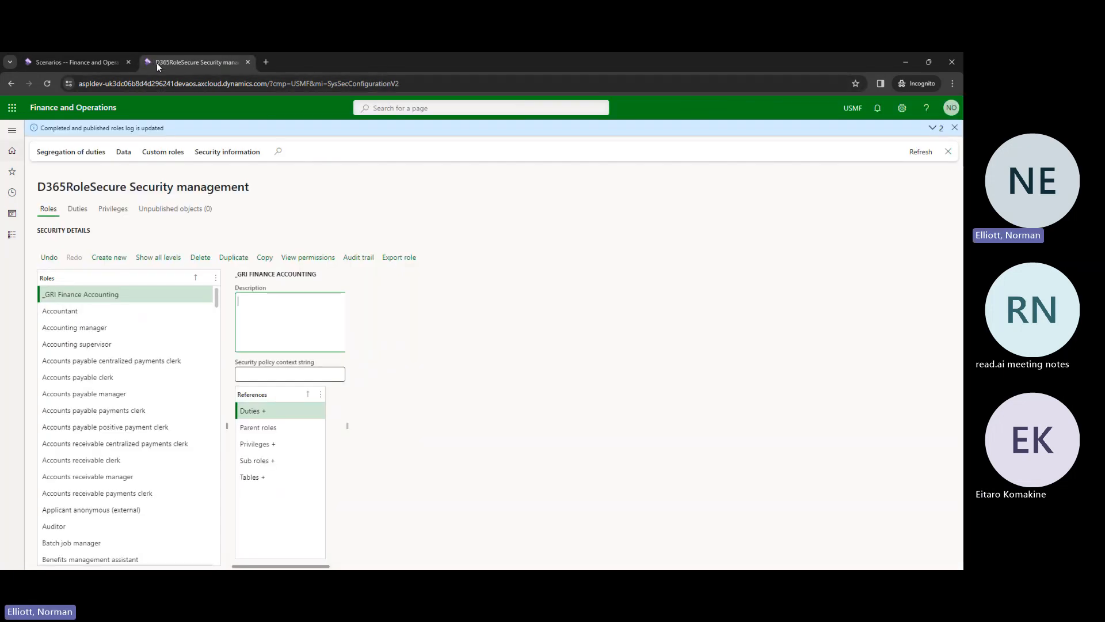
pyautogui.click(111, 259)
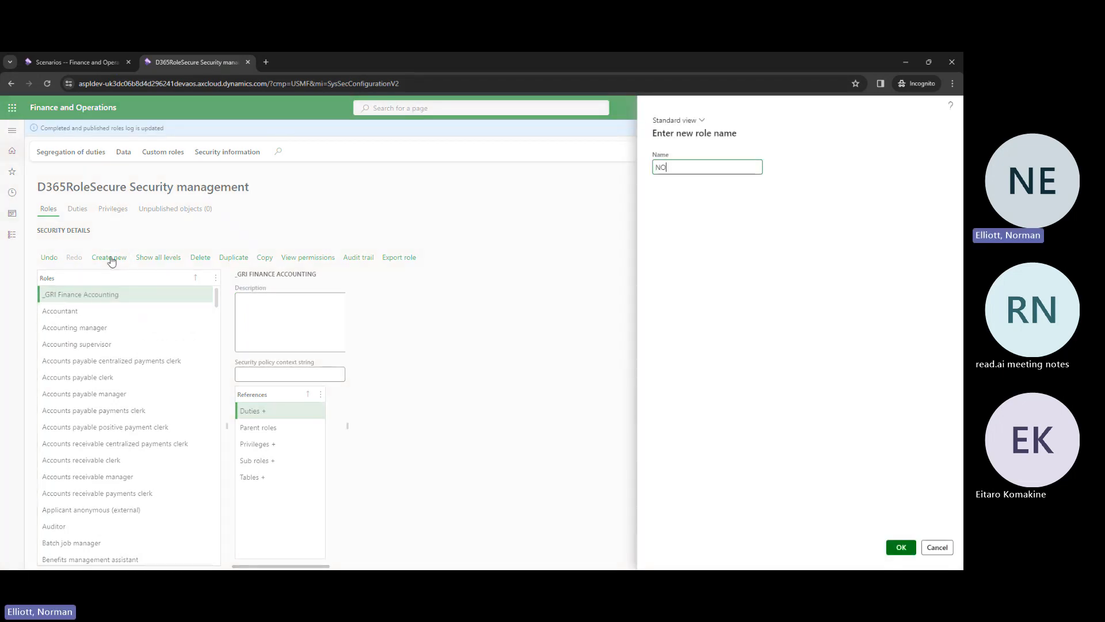
pyautogui.write('NOE - P')
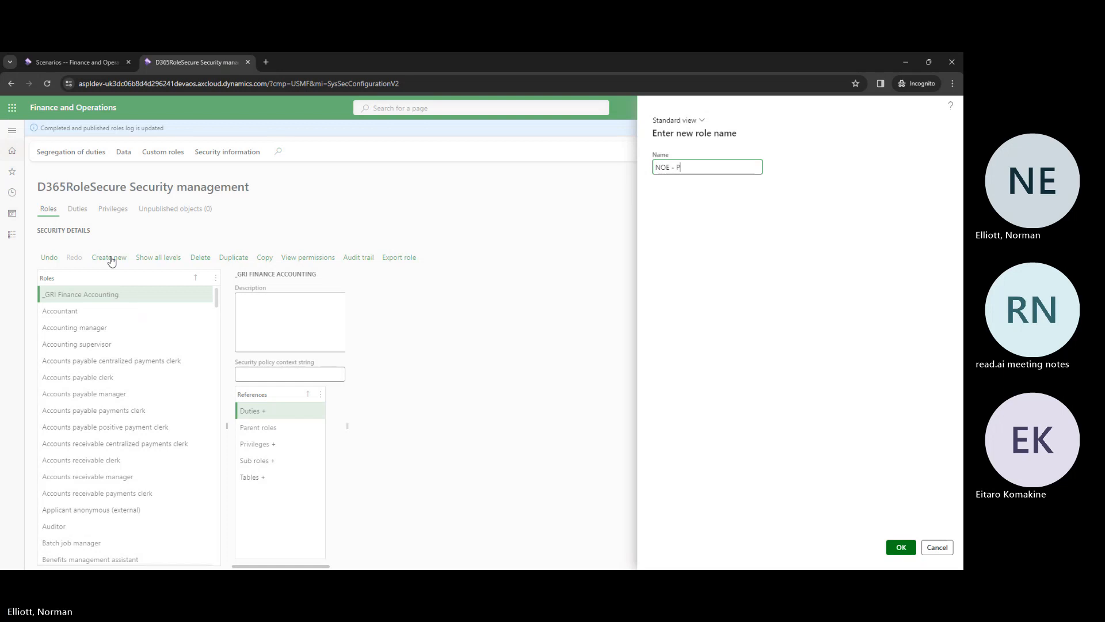
pyautogui.write('O confirm')
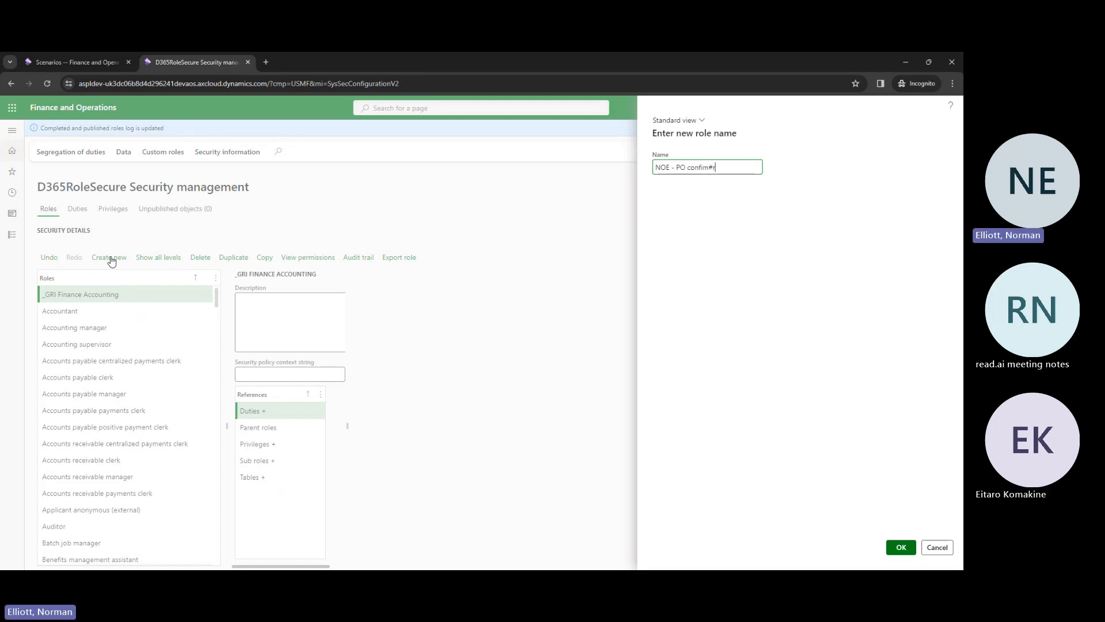
pyautogui.write('ations')
pyautogui.click(901, 550)
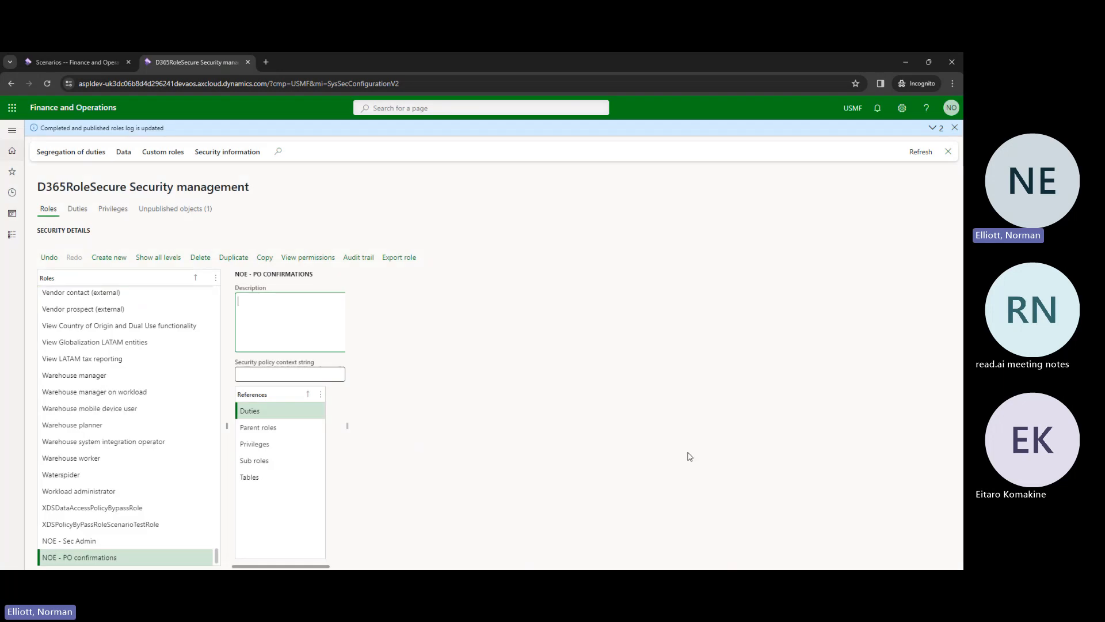
# Step: Create a privilege named "NOE - PO Confirm Priv" and reference it on the "NOE - PO confirmations" role
pyautogui.click(262, 444)
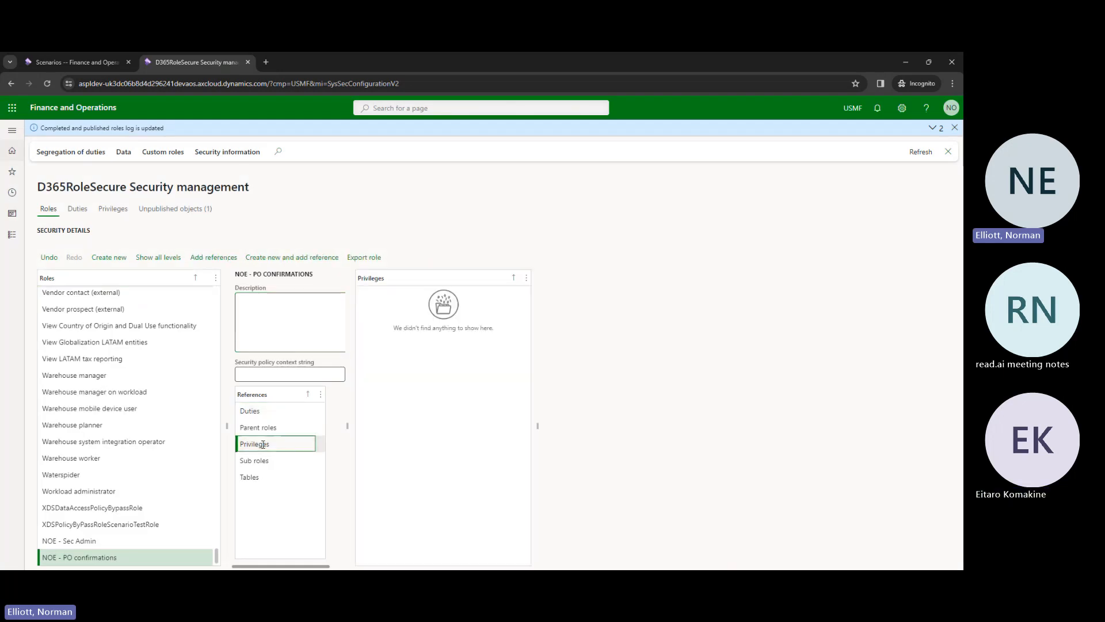
pyautogui.click(260, 258)
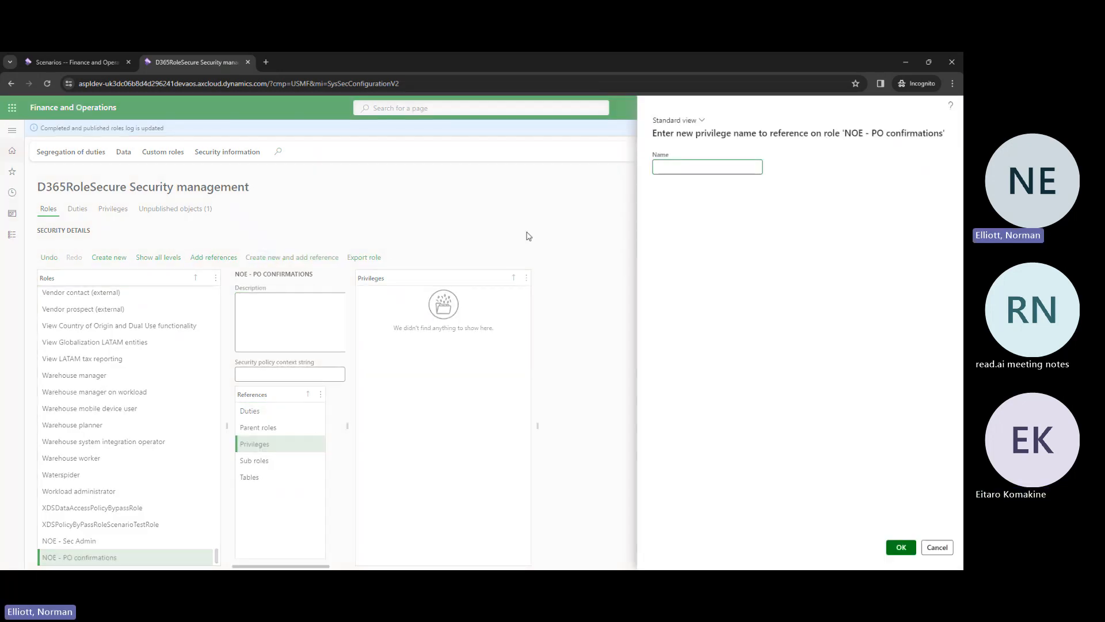
pyautogui.write('NOE - P')
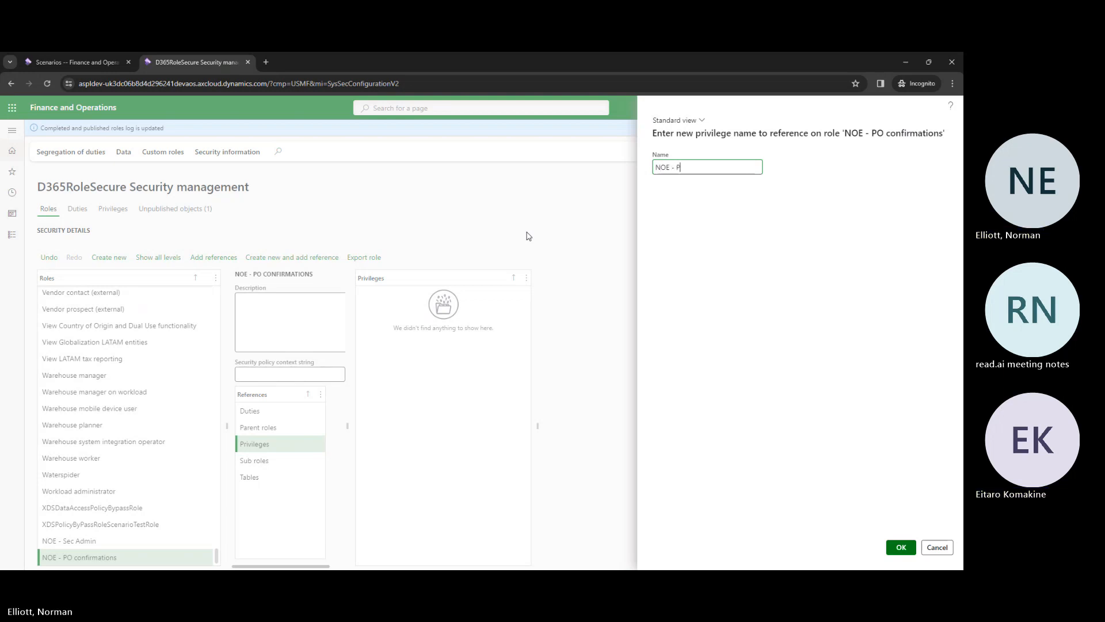
pyautogui.write('O Cong')
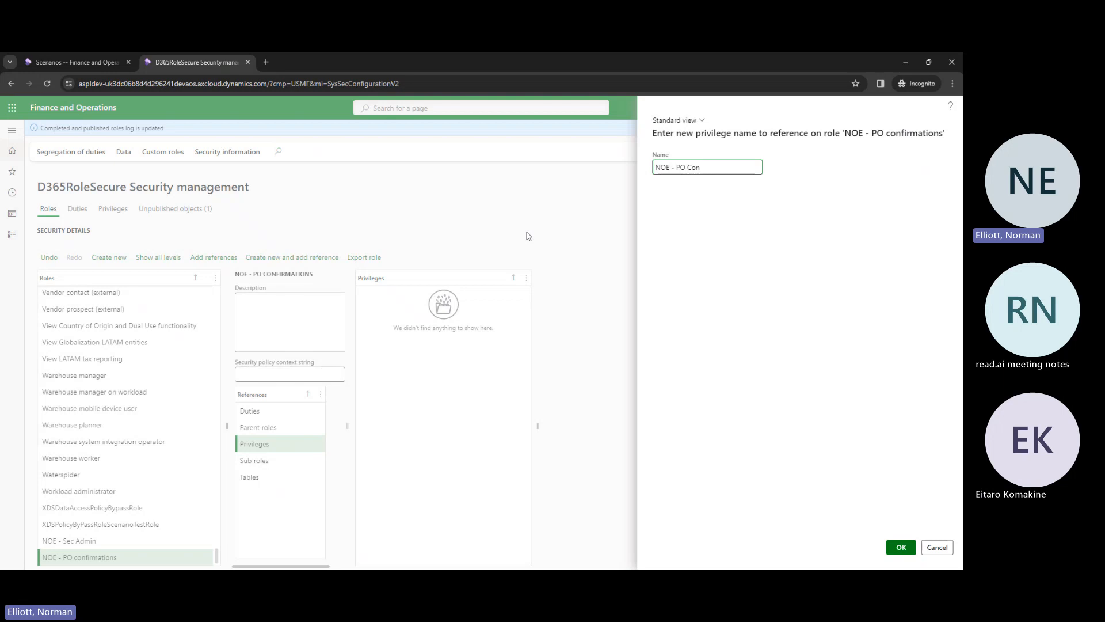
pyautogui.write('f')
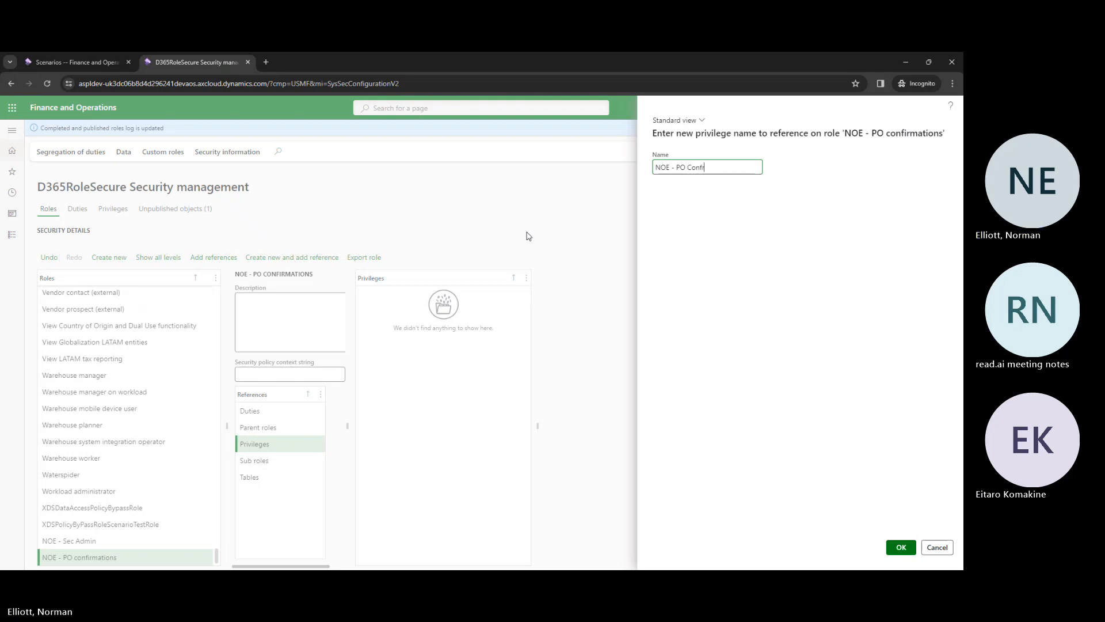
pyautogui.write('irm Priv')
pyautogui.click(898, 548)
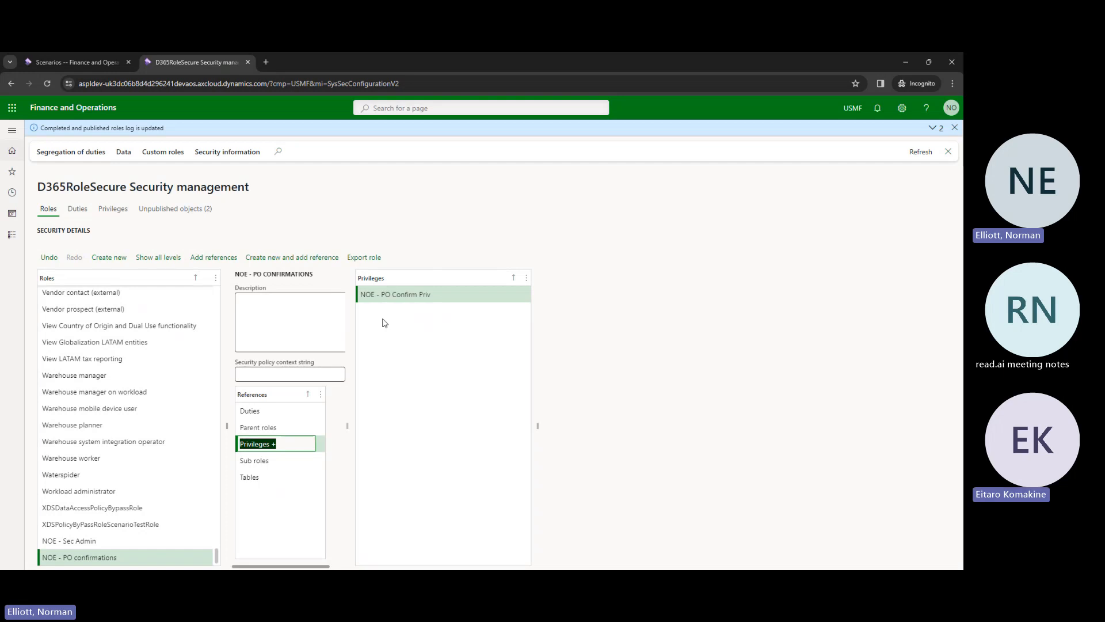
# Step: Try to find buttonUpdatePurchaseOrder among the display menu items for the "NOE - PO Confirm Priv" privilege, and cancel the selection
pyautogui.click(384, 294)
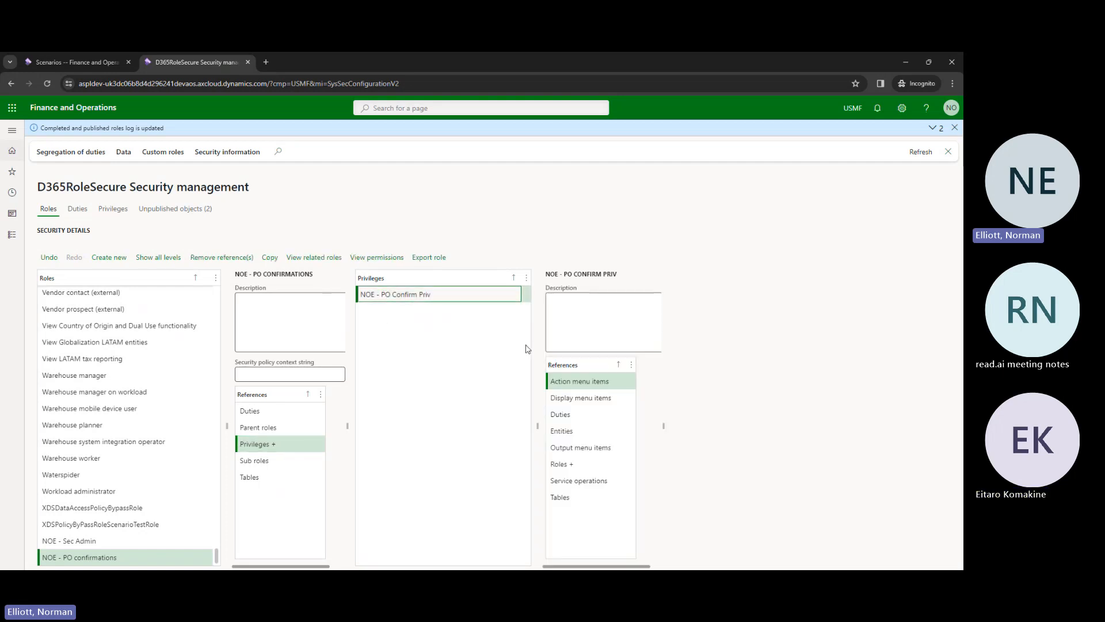
pyautogui.click(569, 397)
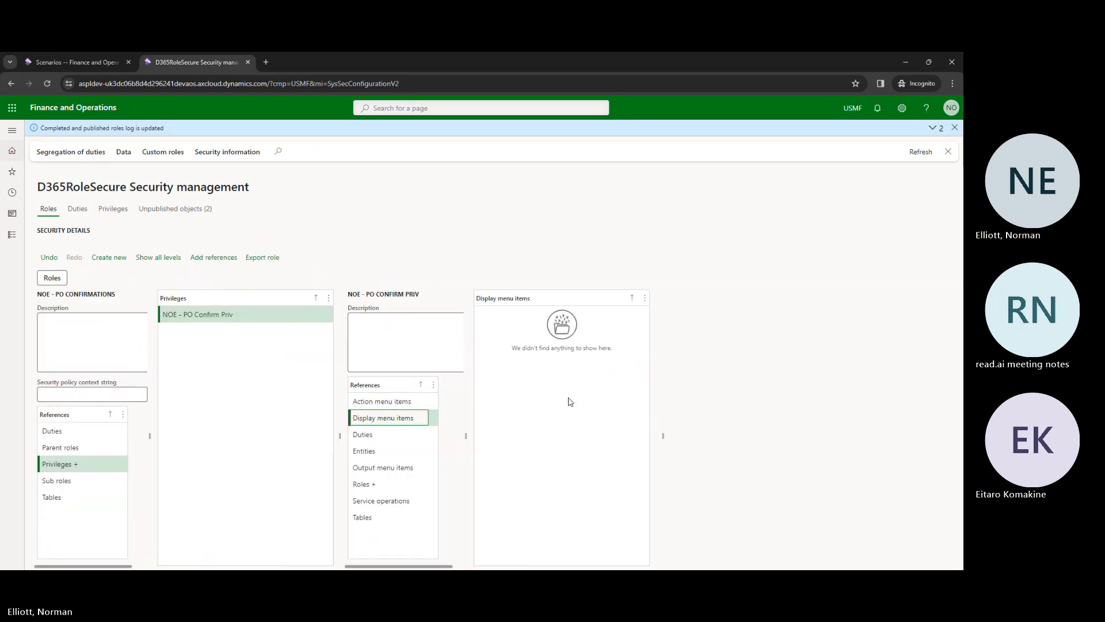
pyautogui.click(217, 257)
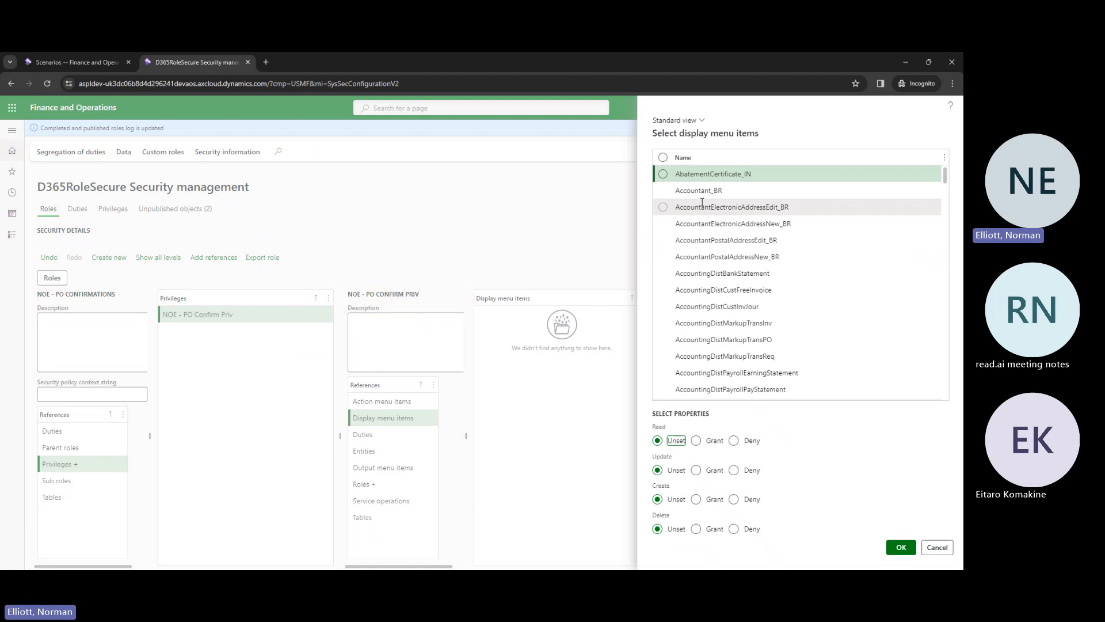
pyautogui.click(705, 164)
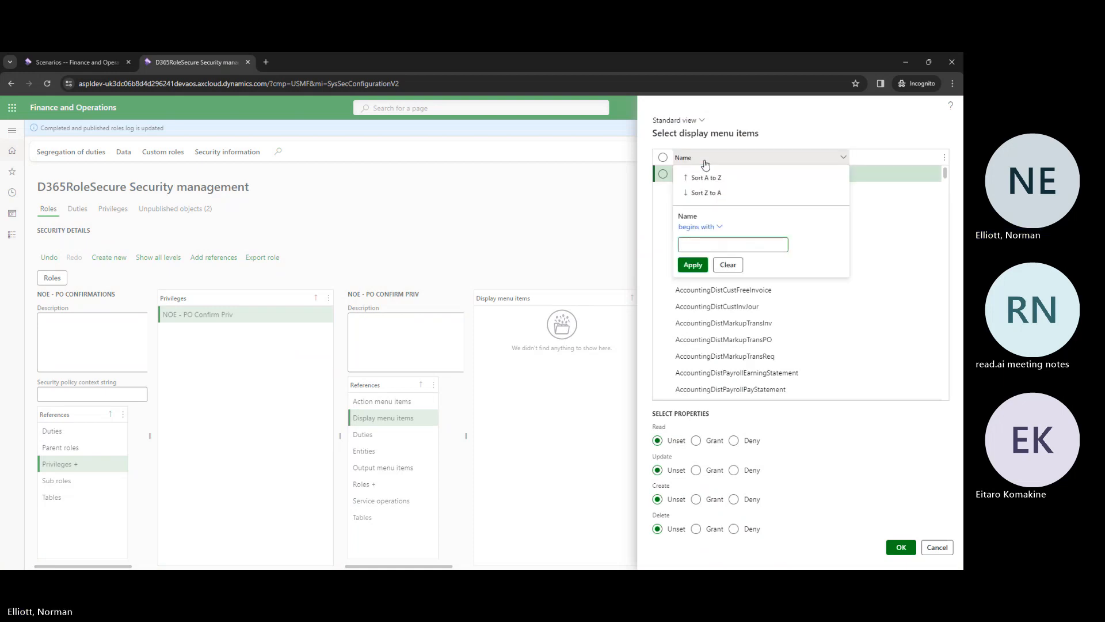
pyautogui.hotkey('ctrl', 'v')
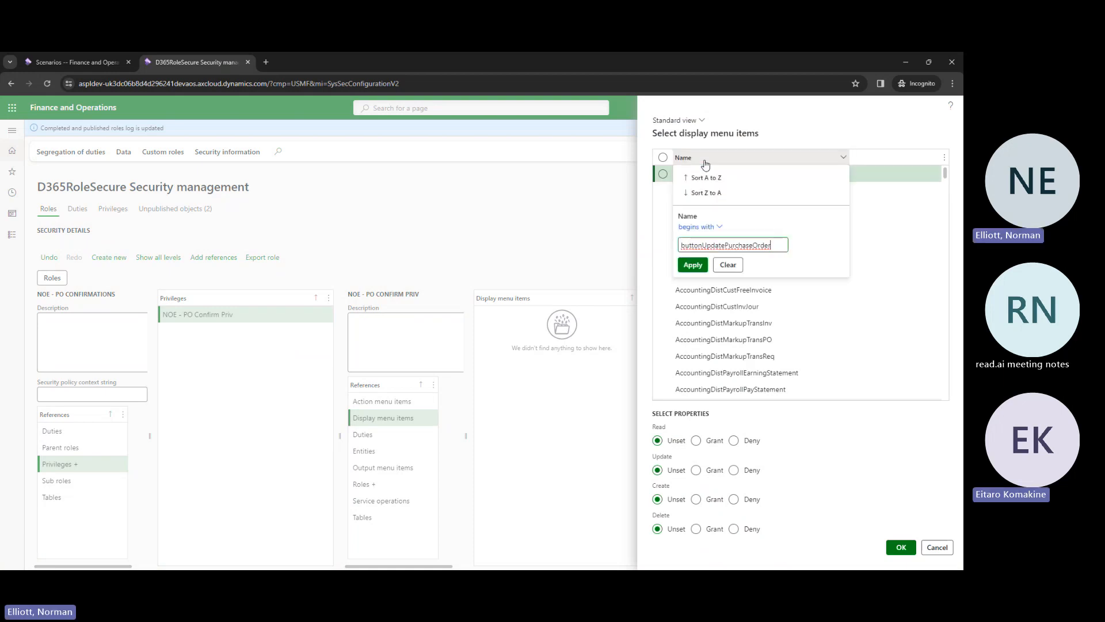
pyautogui.click(693, 265)
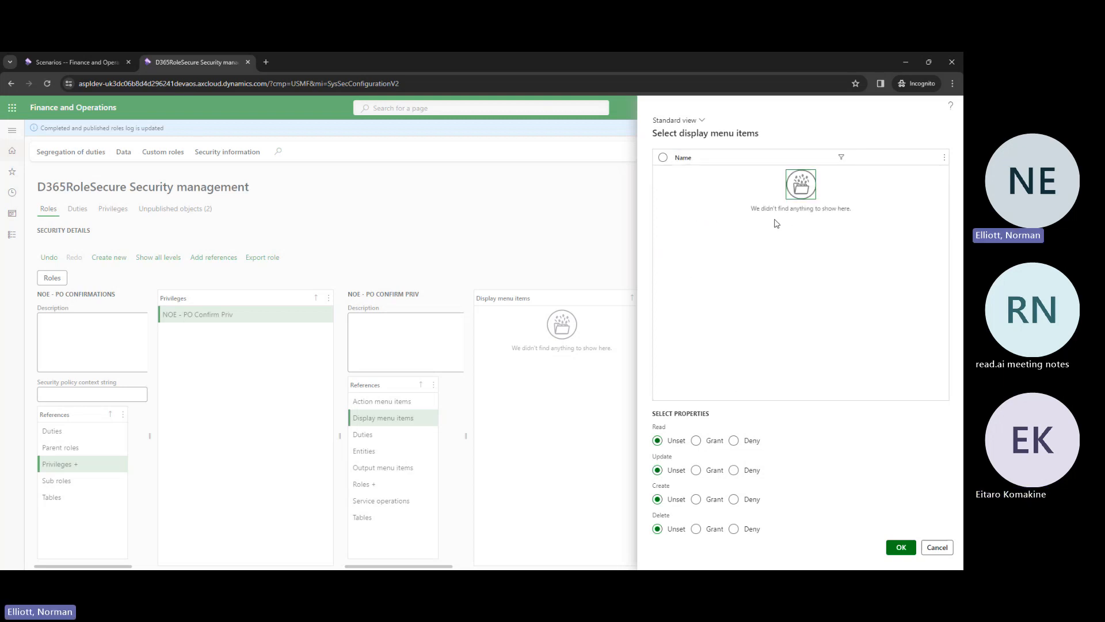
pyautogui.click(937, 547)
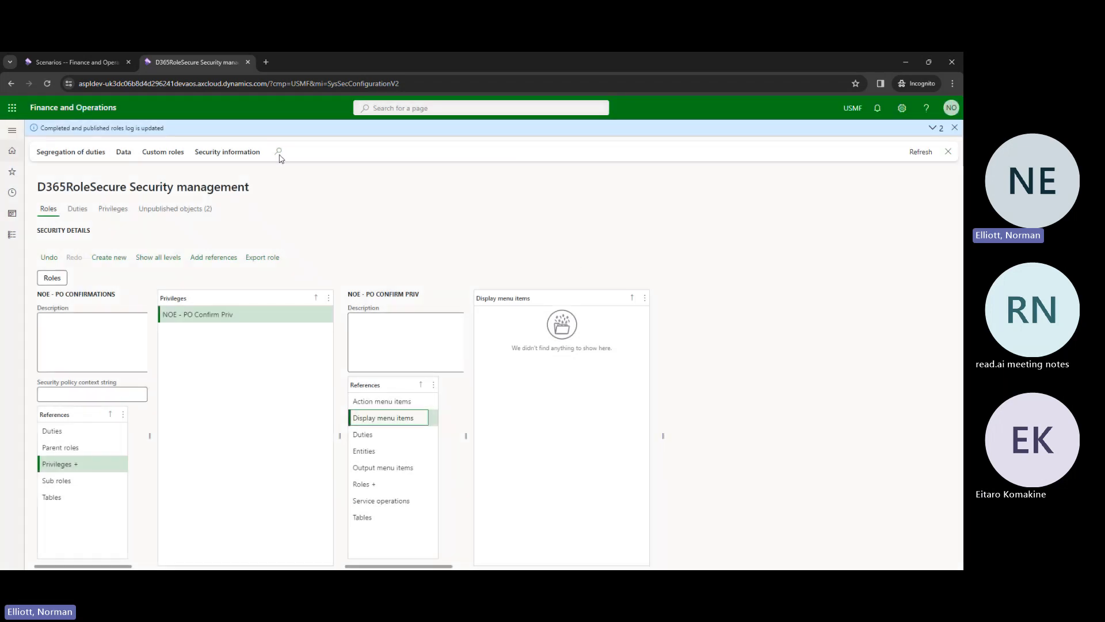
# Step: Return to the scenarios browser tab, close the task recorder, and show the security diagnostics for the All purchase orders page
pyautogui.click(79, 61)
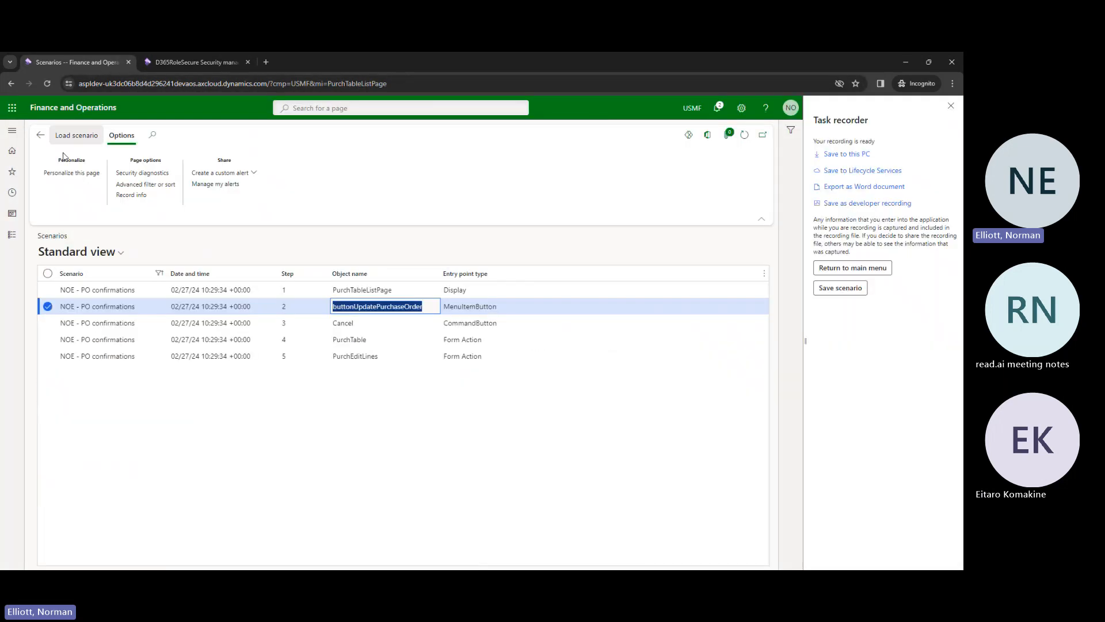
pyautogui.click(950, 110)
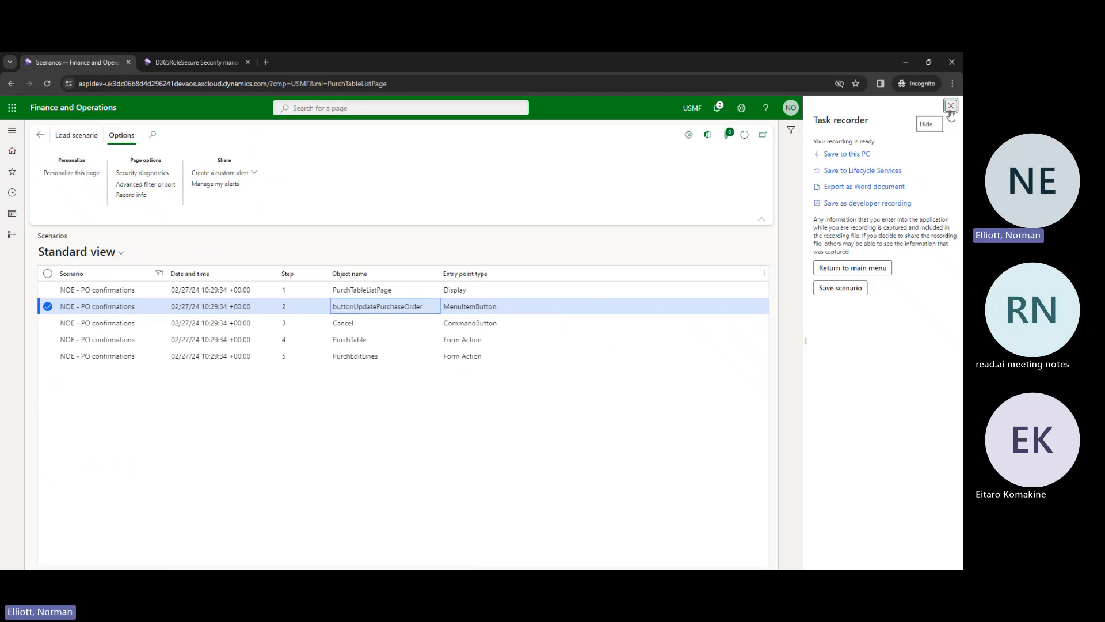
pyautogui.click(11, 192)
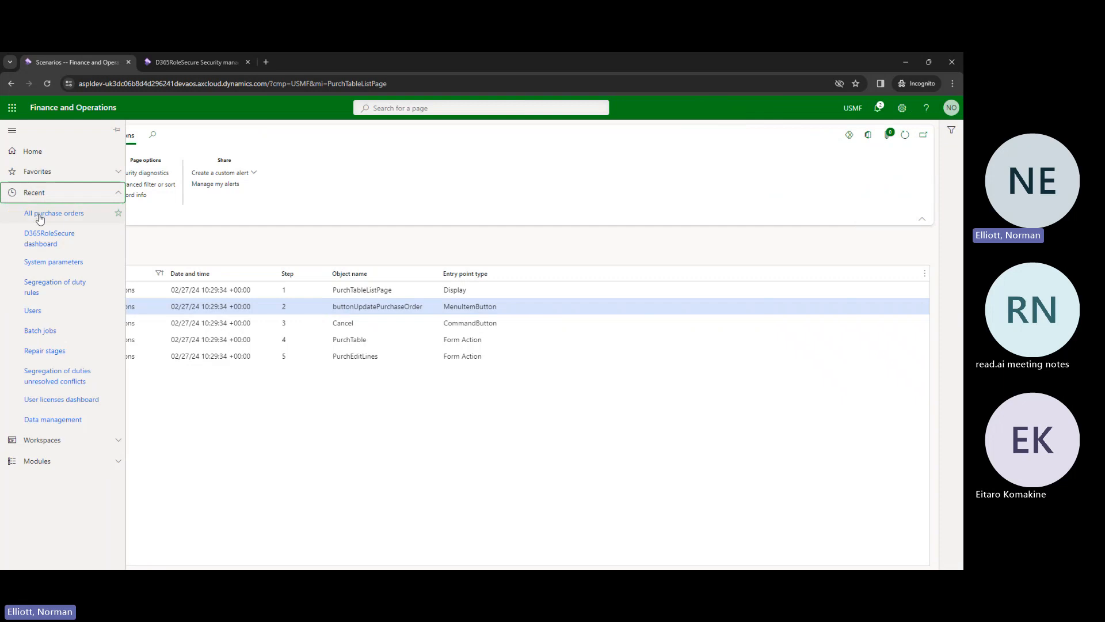
pyautogui.click(39, 214)
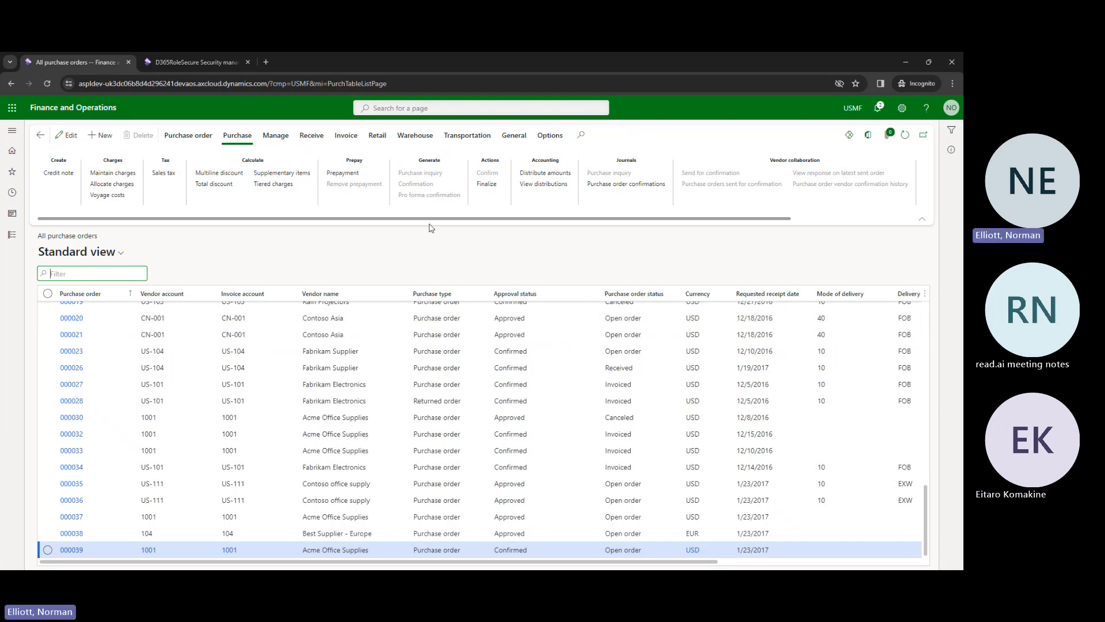
pyautogui.click(546, 143)
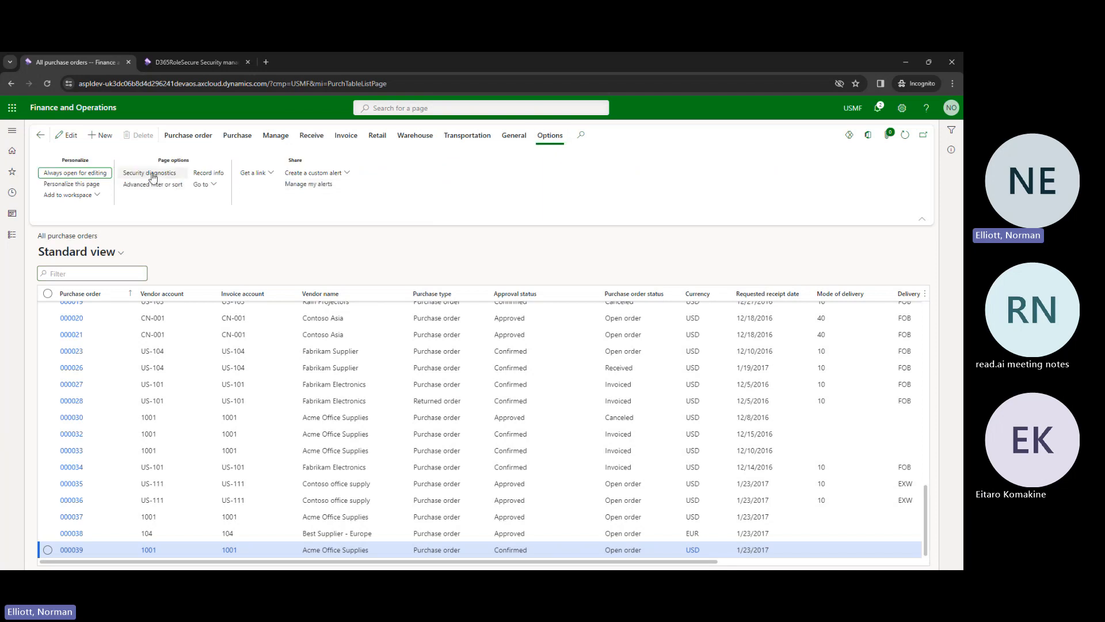
pyautogui.click(152, 174)
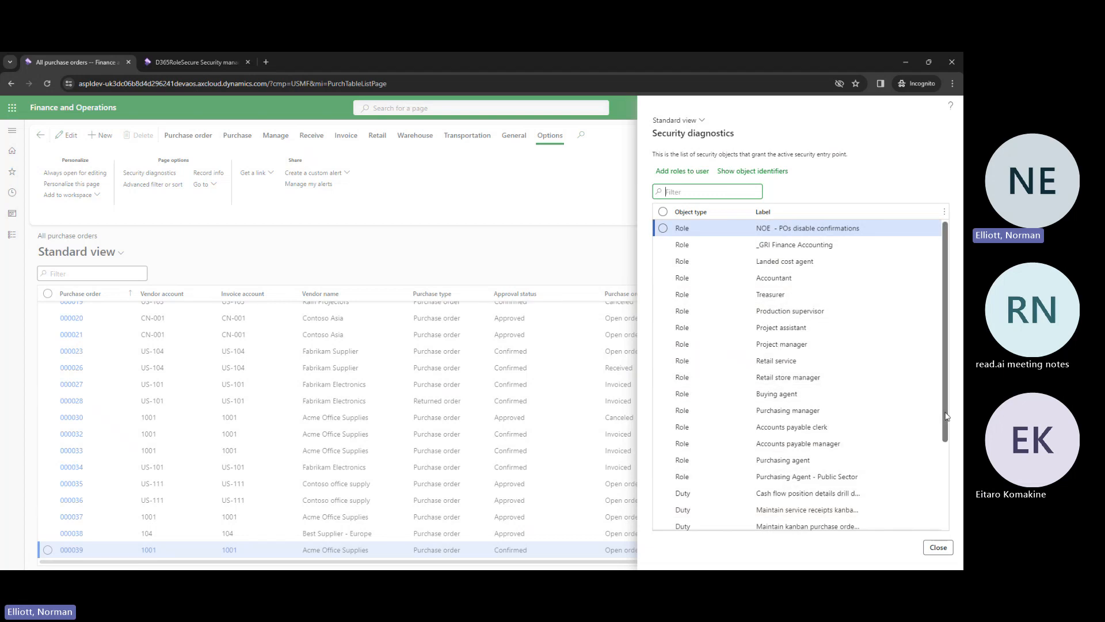
# Step: Copy the duty name "Maintain purchase orders" from the security diagnostics list
pyautogui.scroll(-3, 844, 446)
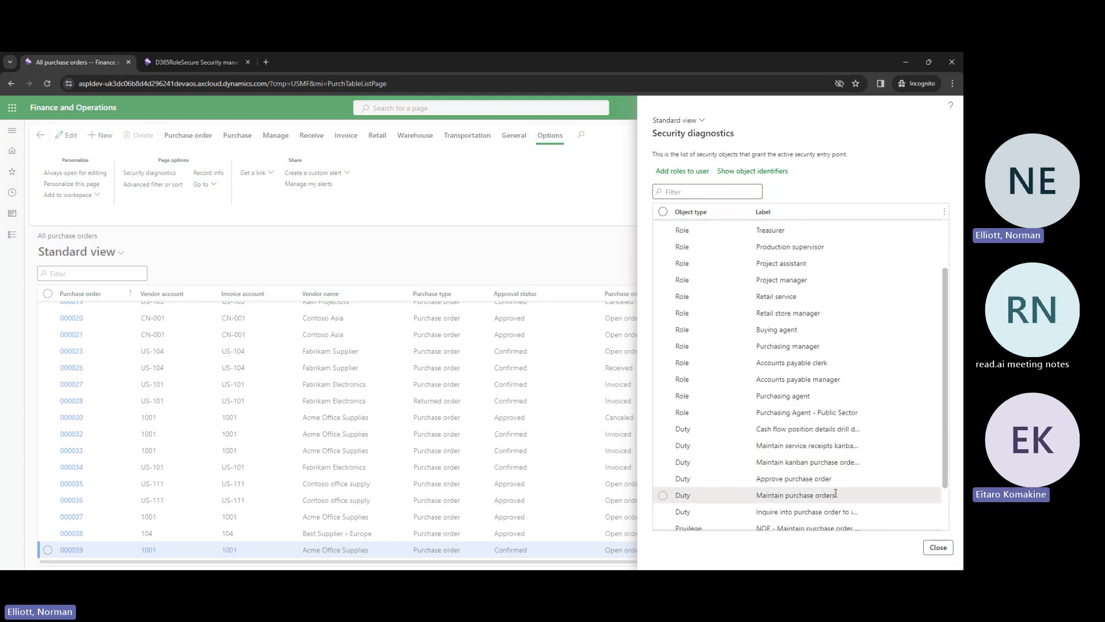
pyautogui.doubleClick(804, 479)
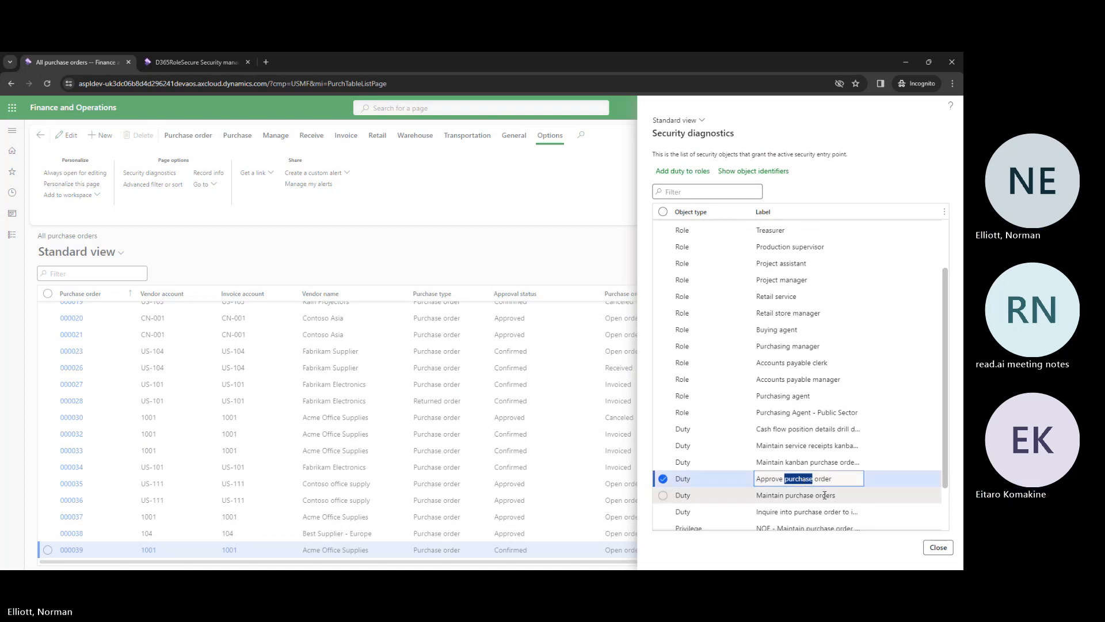
pyautogui.click(825, 496)
pyautogui.rightClick(824, 496)
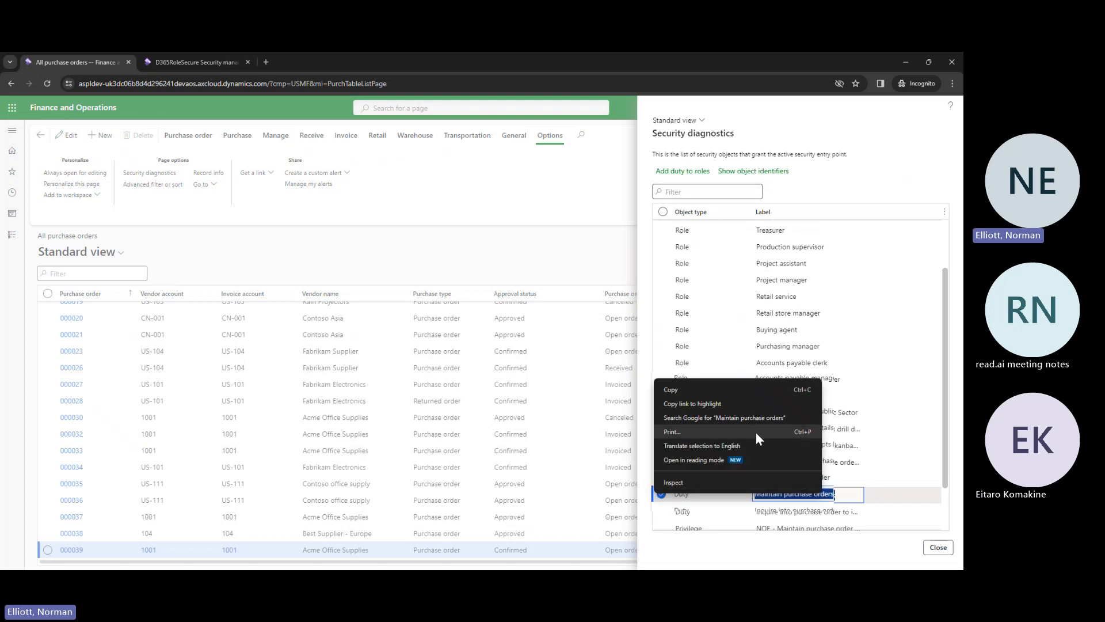
pyautogui.click(741, 389)
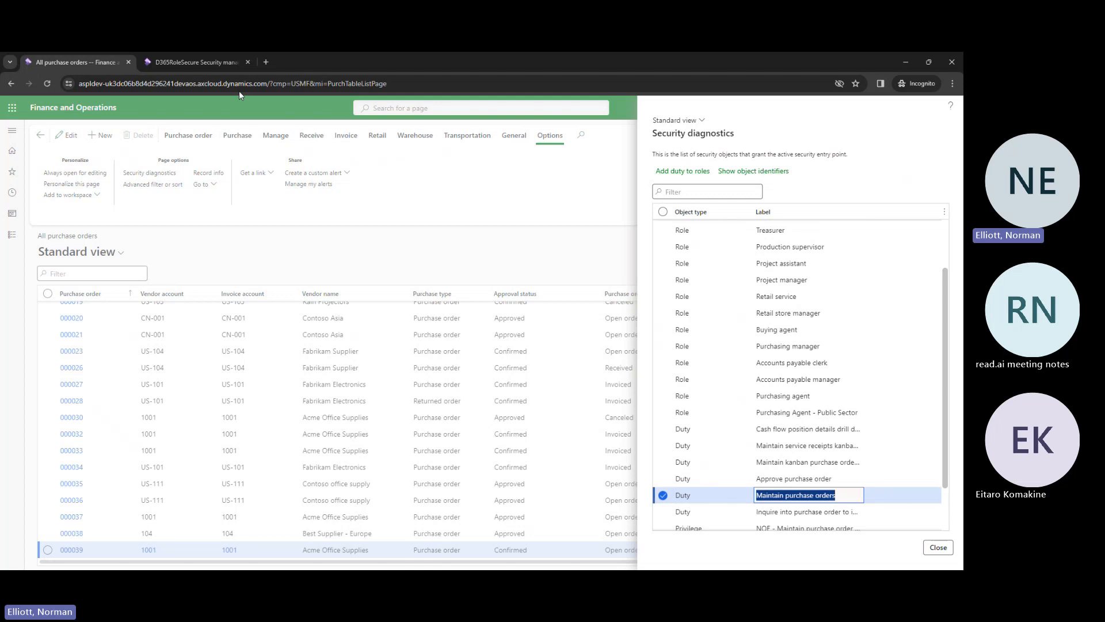
# Step: Duplicate the Security management browser tab and open Security explorer from the D365RoleSecure dashboard there, leaving the form with its objects unpublished
pyautogui.click(193, 60)
pyautogui.rightClick(192, 59)
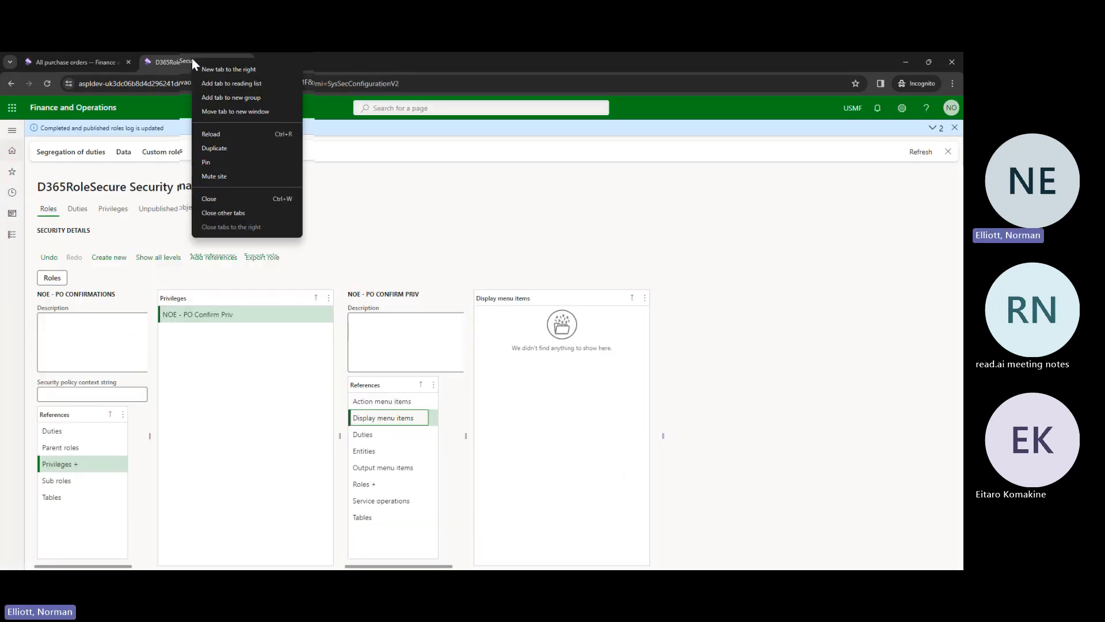
pyautogui.click(225, 148)
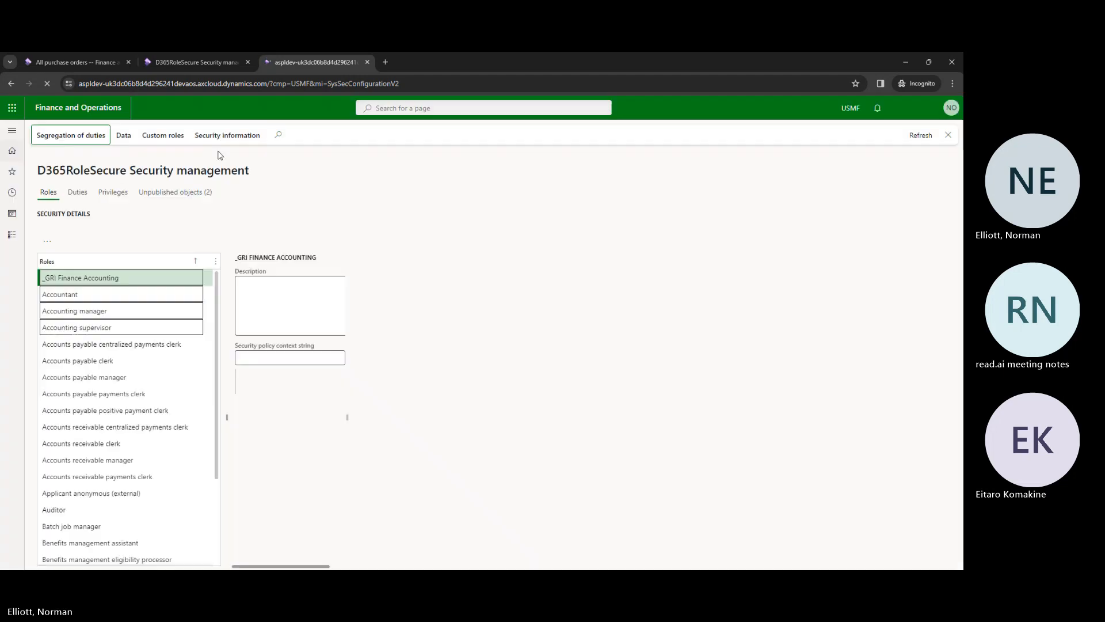
pyautogui.click(13, 195)
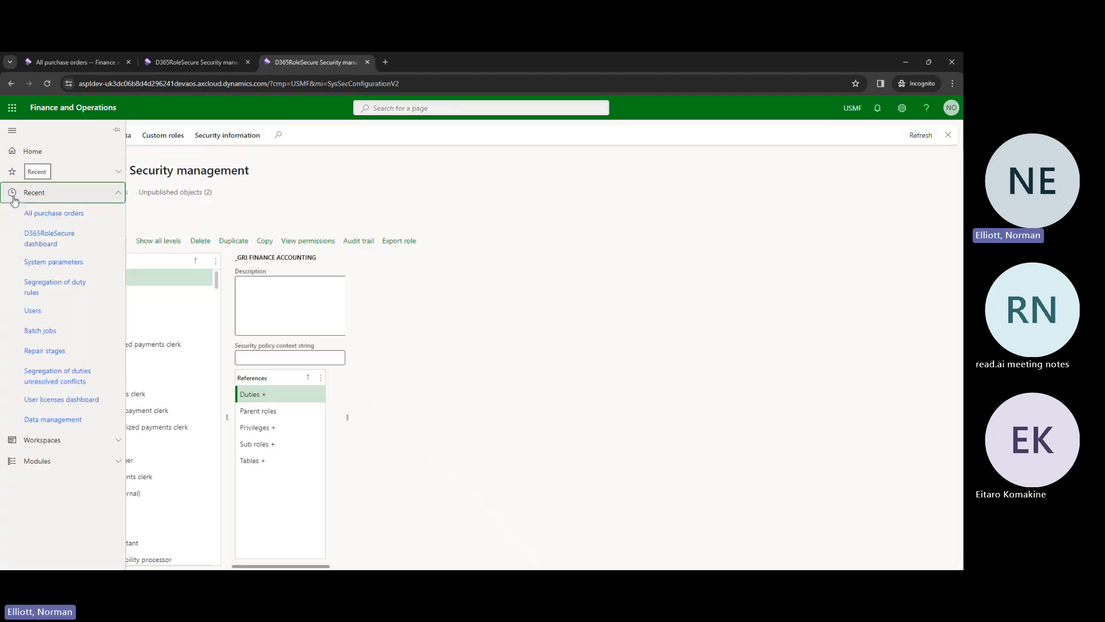
pyautogui.click(42, 238)
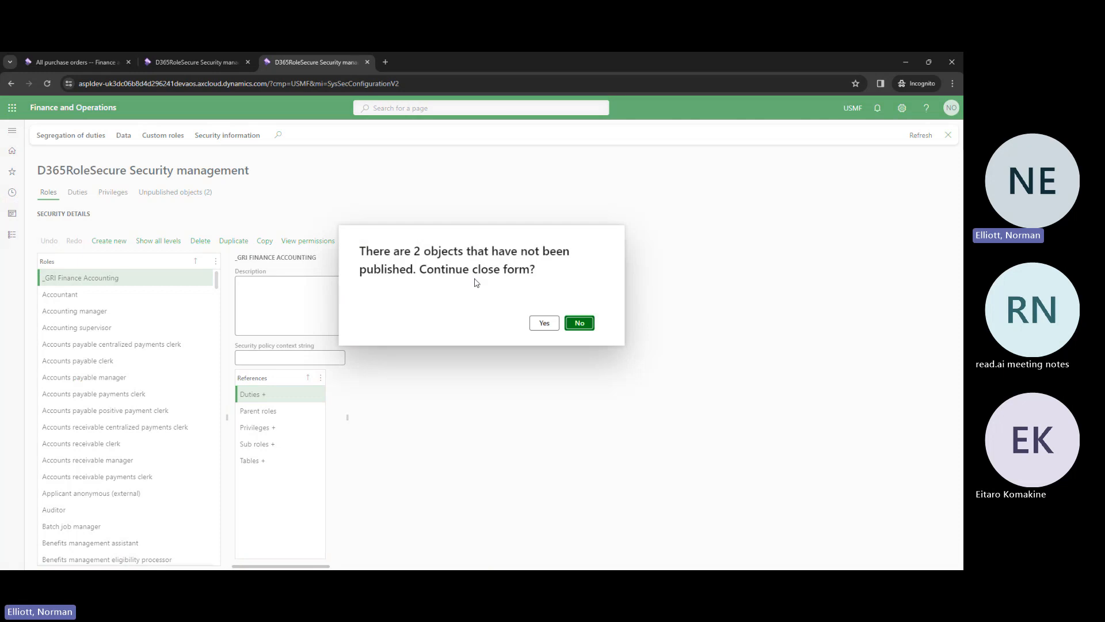
pyautogui.click(543, 323)
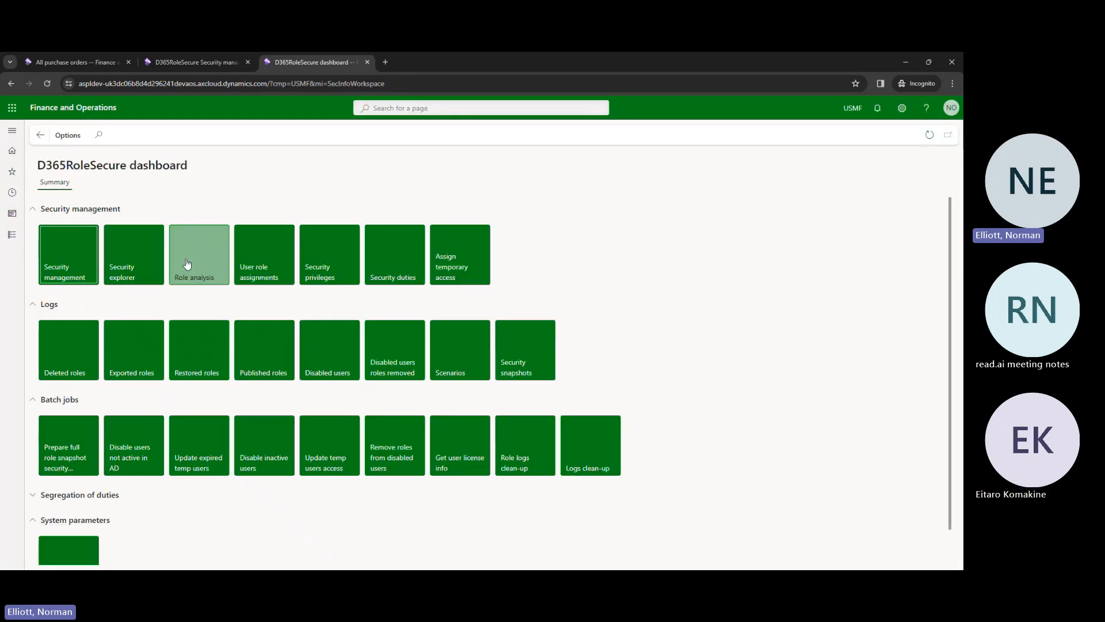
pyautogui.click(124, 259)
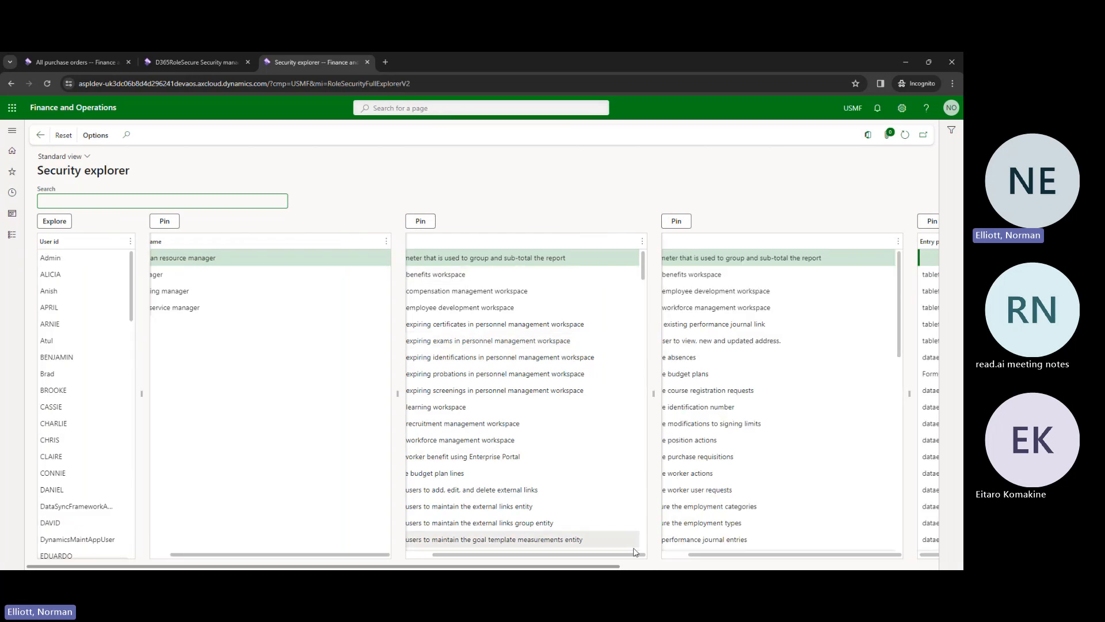
pyautogui.click(667, 556)
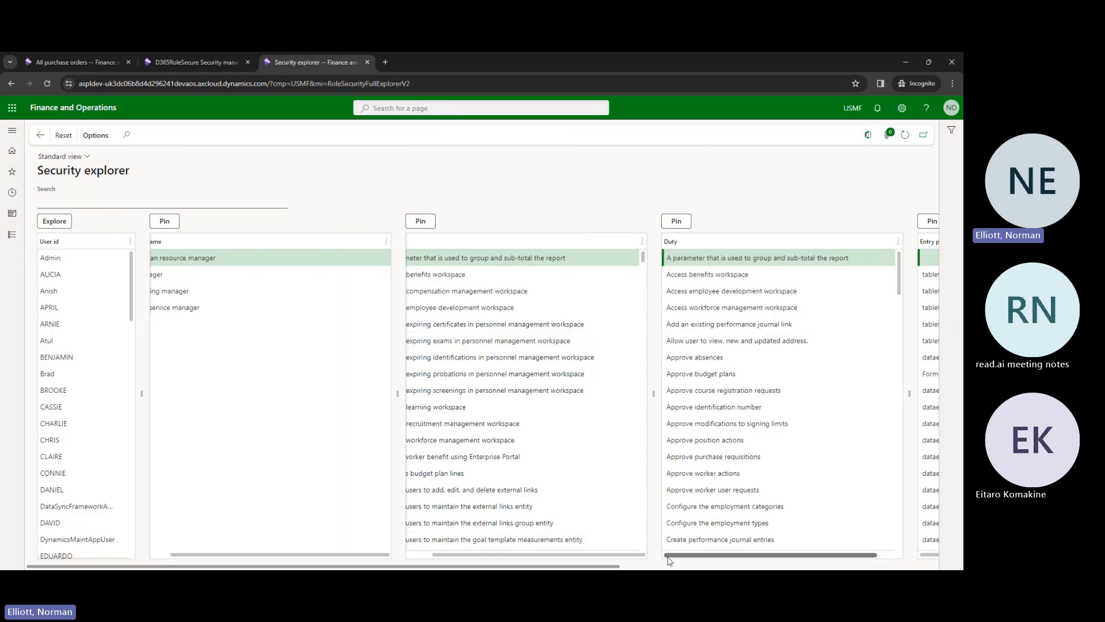
pyautogui.click(684, 241)
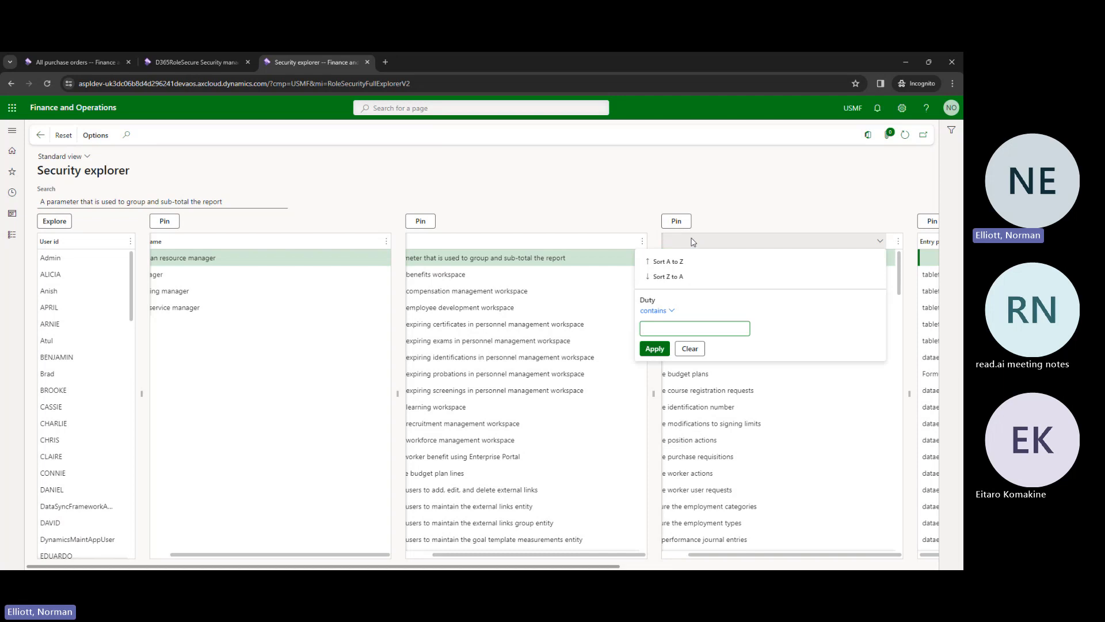
pyautogui.hotkey('ctrl', 'v')
pyautogui.click(653, 349)
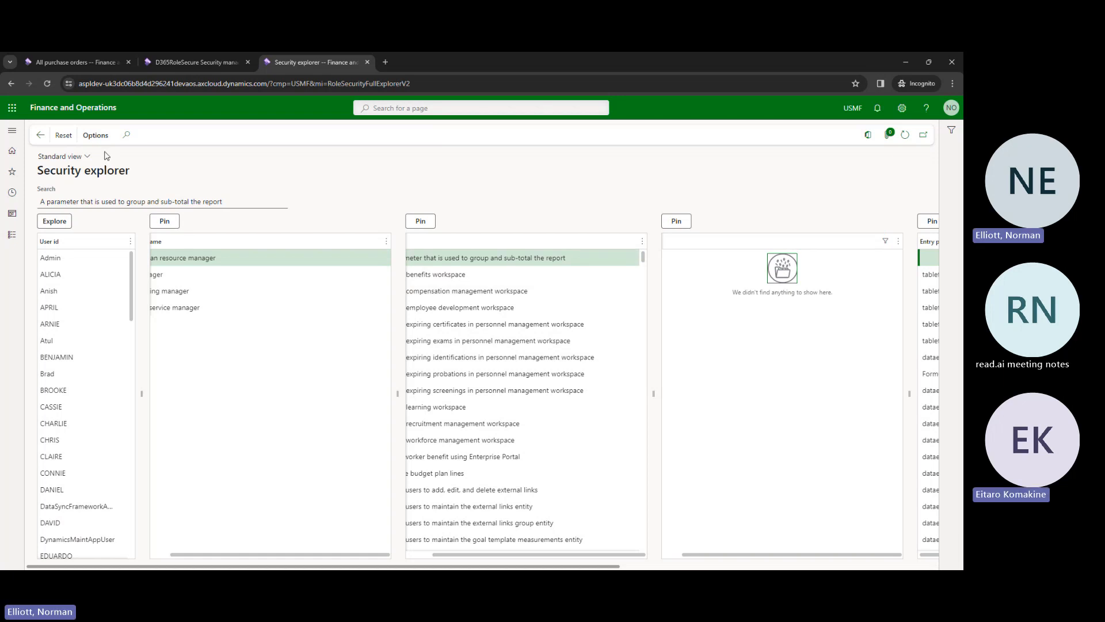
# Step: Reset Security explorer and filter the duties to those containing "Maintain purchase orders"
pyautogui.click(63, 138)
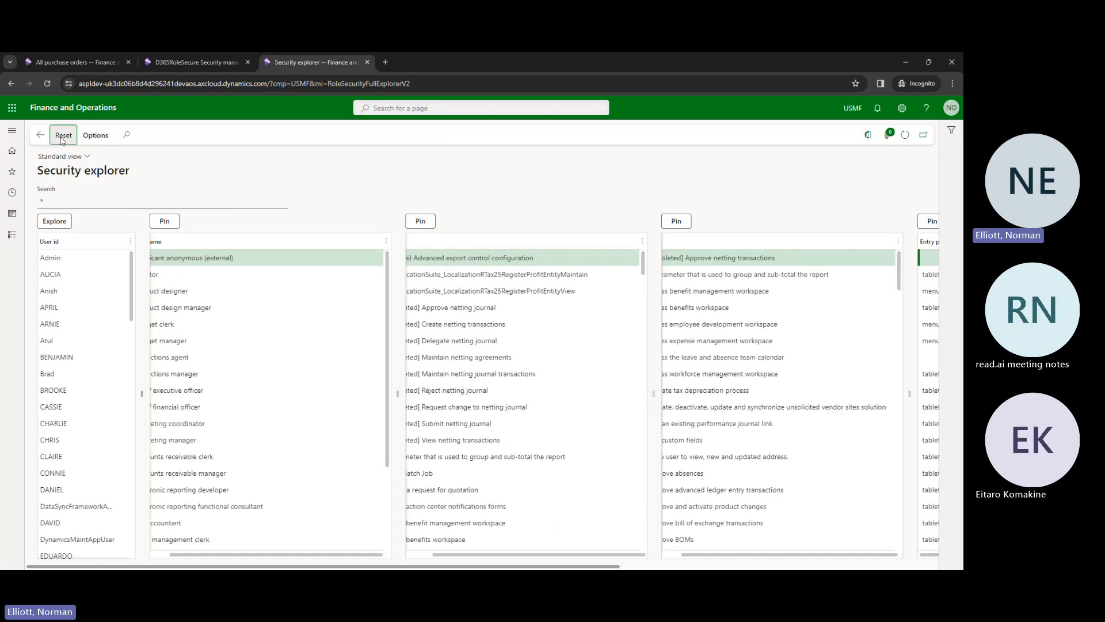
pyautogui.click(692, 243)
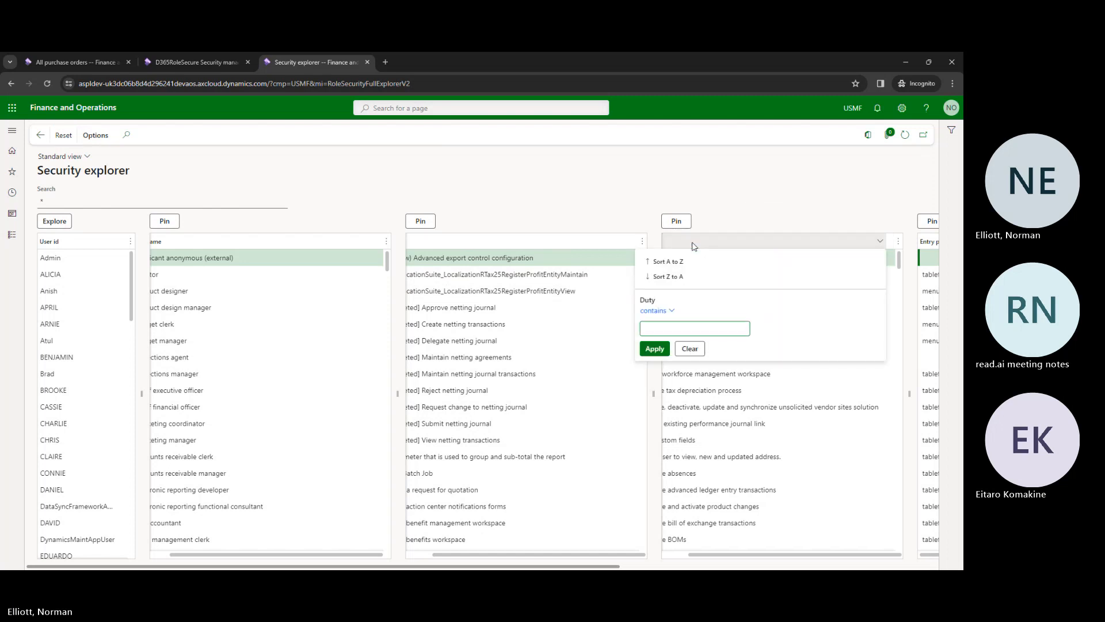
pyautogui.hotkey('ctrl', 'v')
pyautogui.click(654, 348)
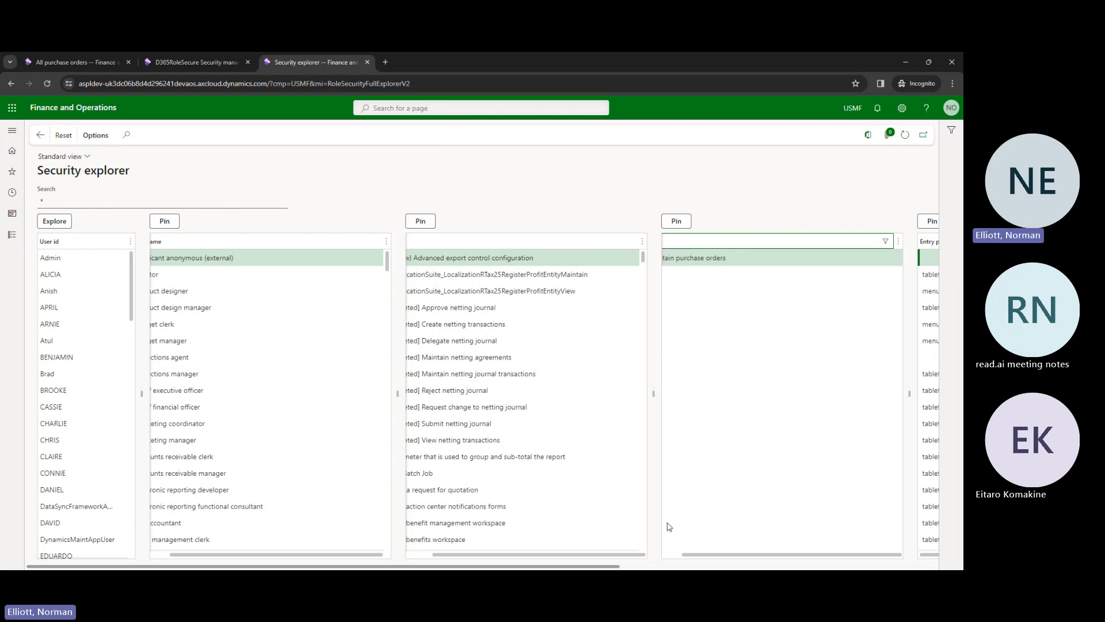
pyautogui.click(671, 555)
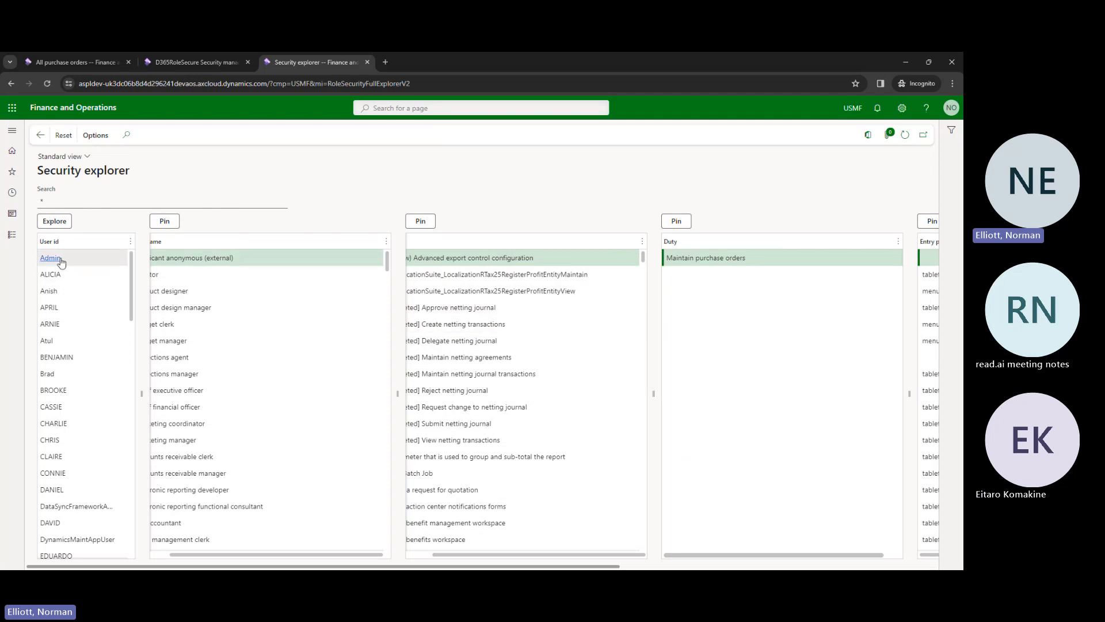
# Step: Pin the "Maintain purchase orders" duty in Security explorer to list its related roles and privileges
pyautogui.click(636, 257)
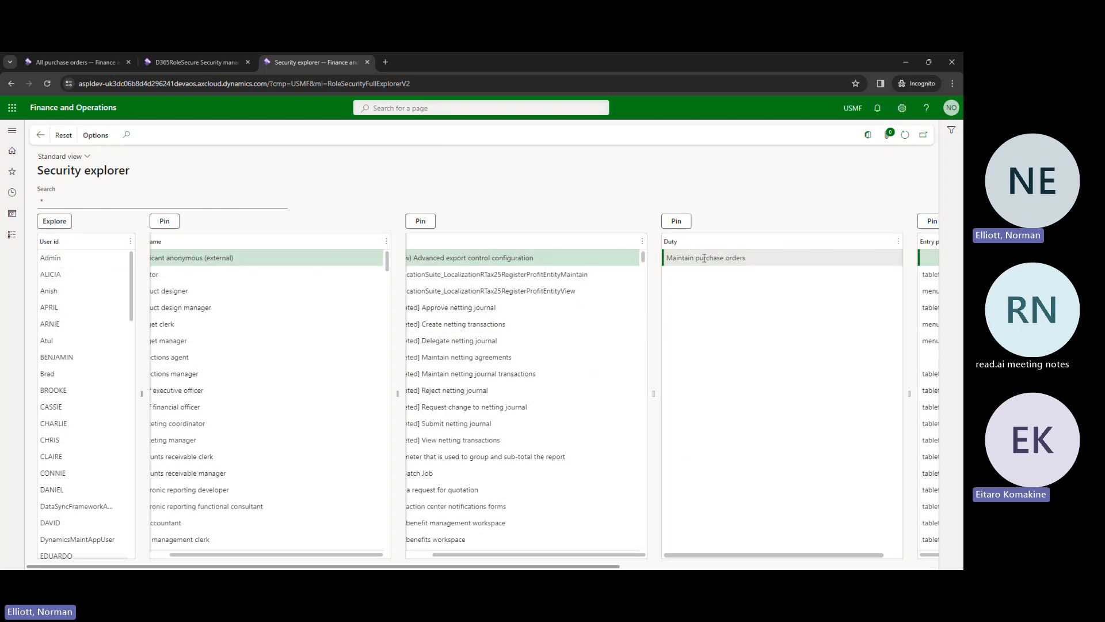
pyautogui.moveTo(751, 259); pyautogui.dragTo(652, 255)
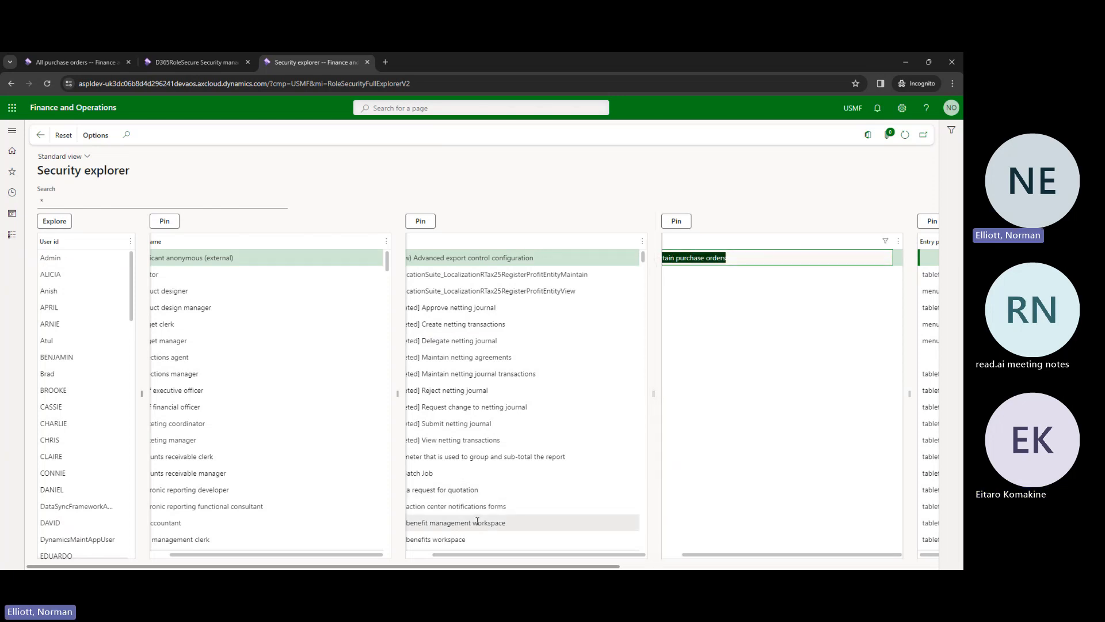
pyautogui.click(418, 555)
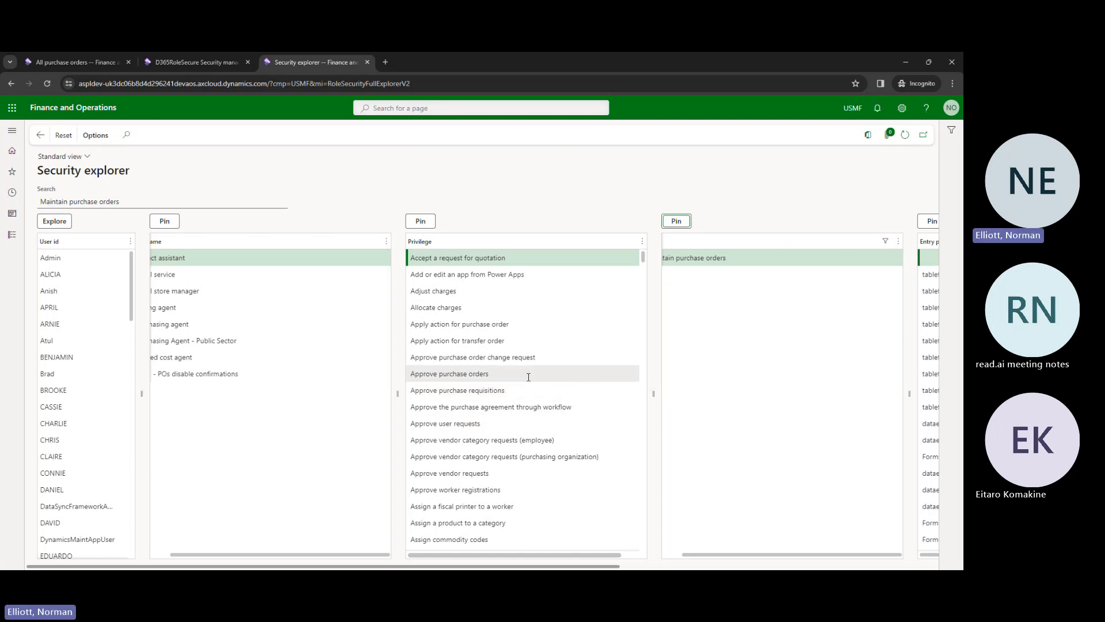
# Step: Select the "Approve purchase orders" privilege among the privileges related to the pinned duty
pyautogui.moveTo(529, 377); pyautogui.dragTo(453, 376)
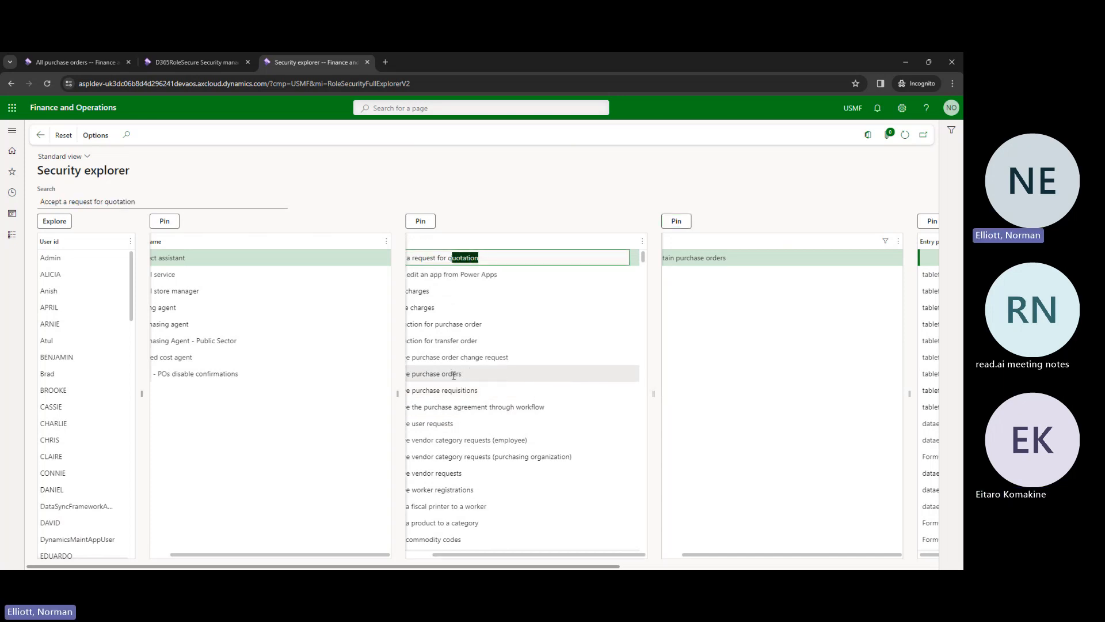
pyautogui.click(454, 375)
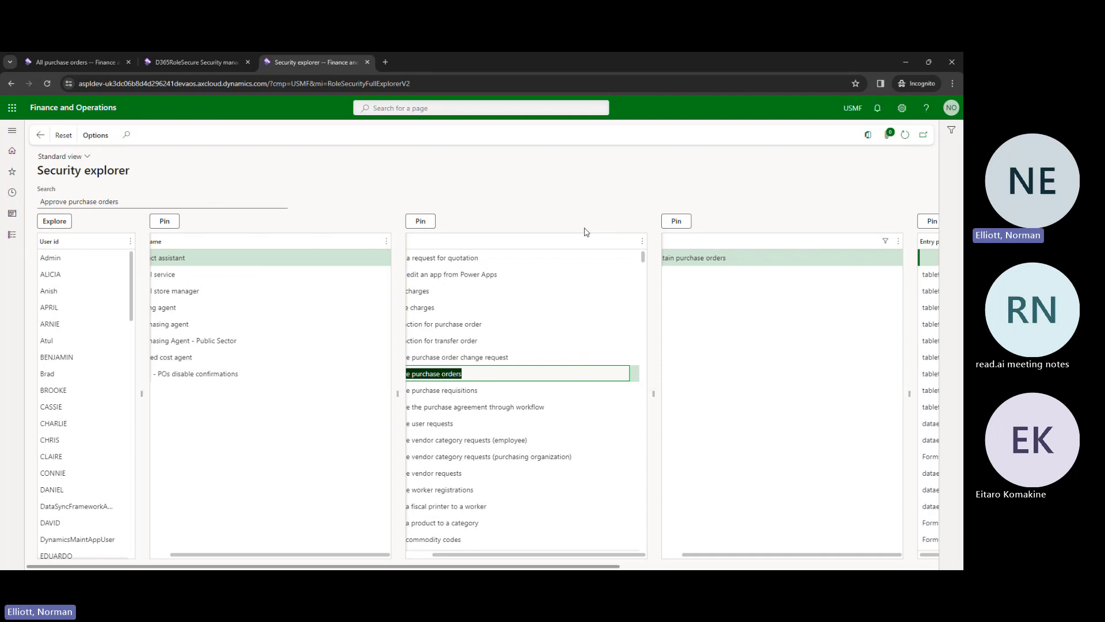
pyautogui.click(418, 557)
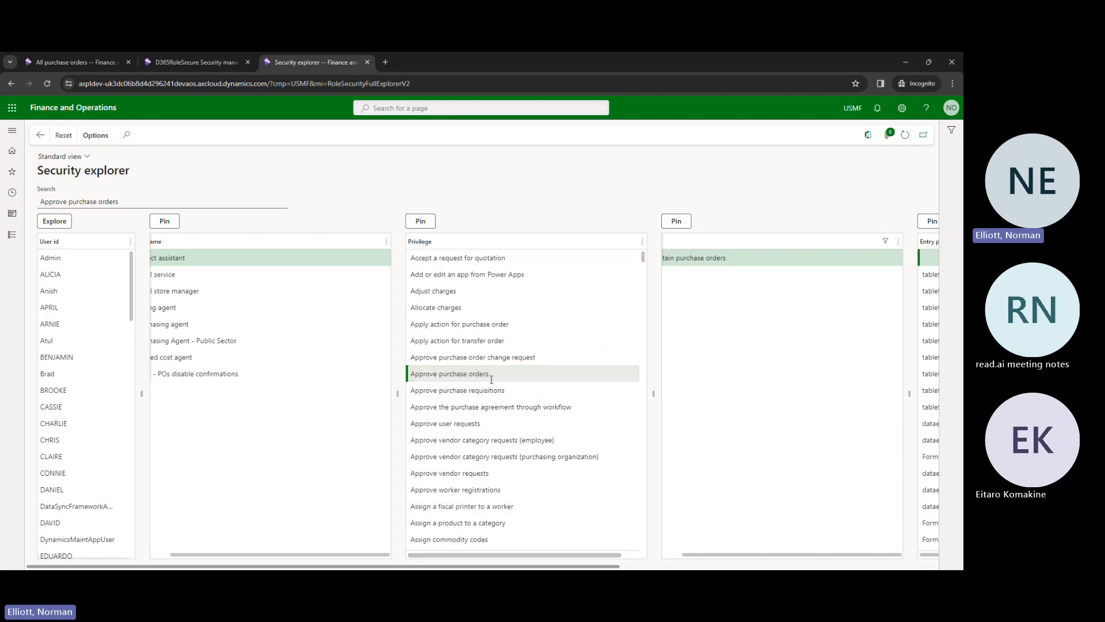